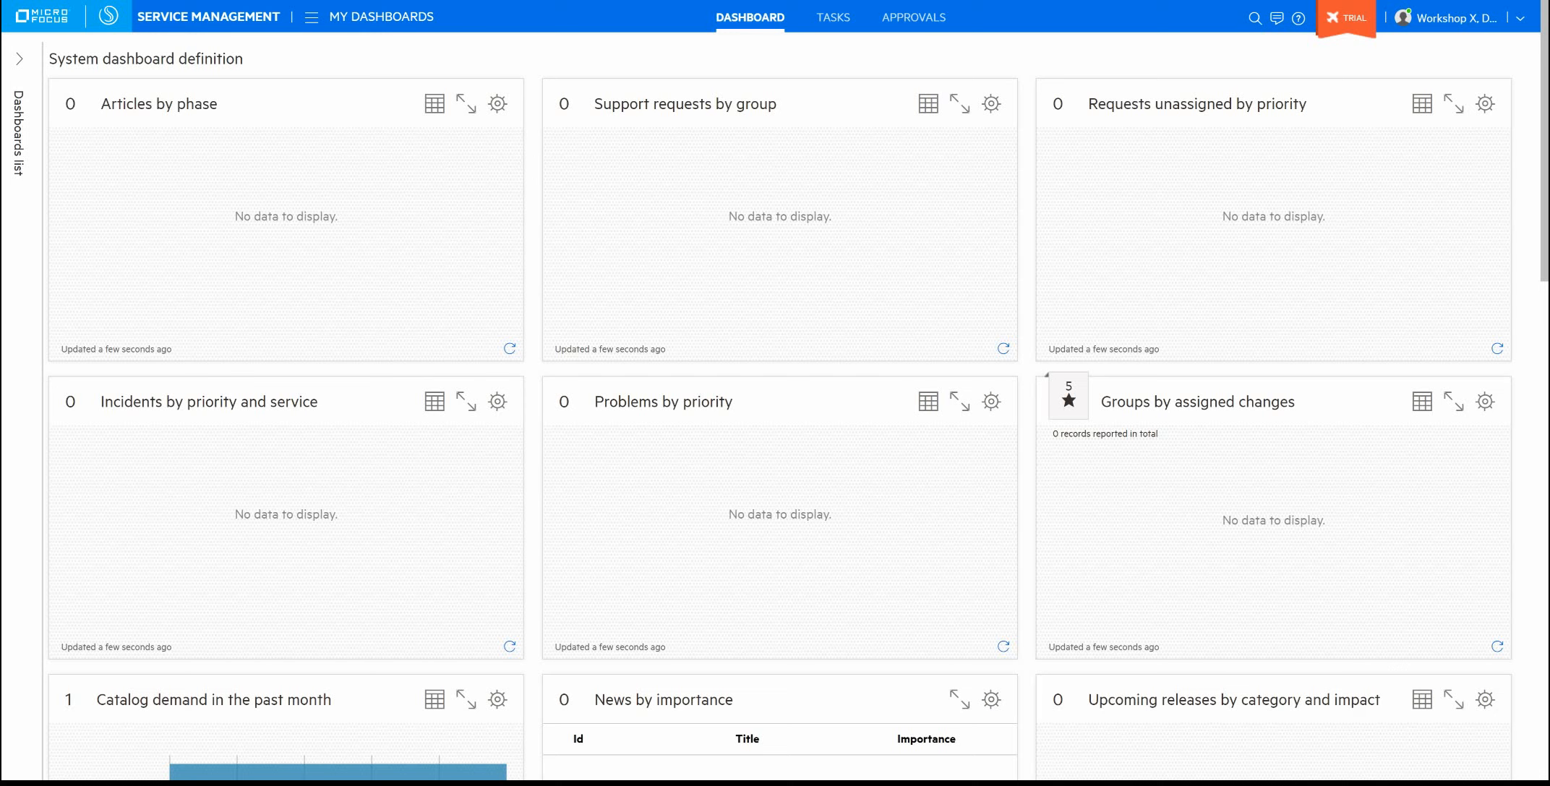
Step: Open the service catalog and display the offerings of Sample Business Service under Sample Category
{"action": "left_click", "coordinate": [312, 20]}
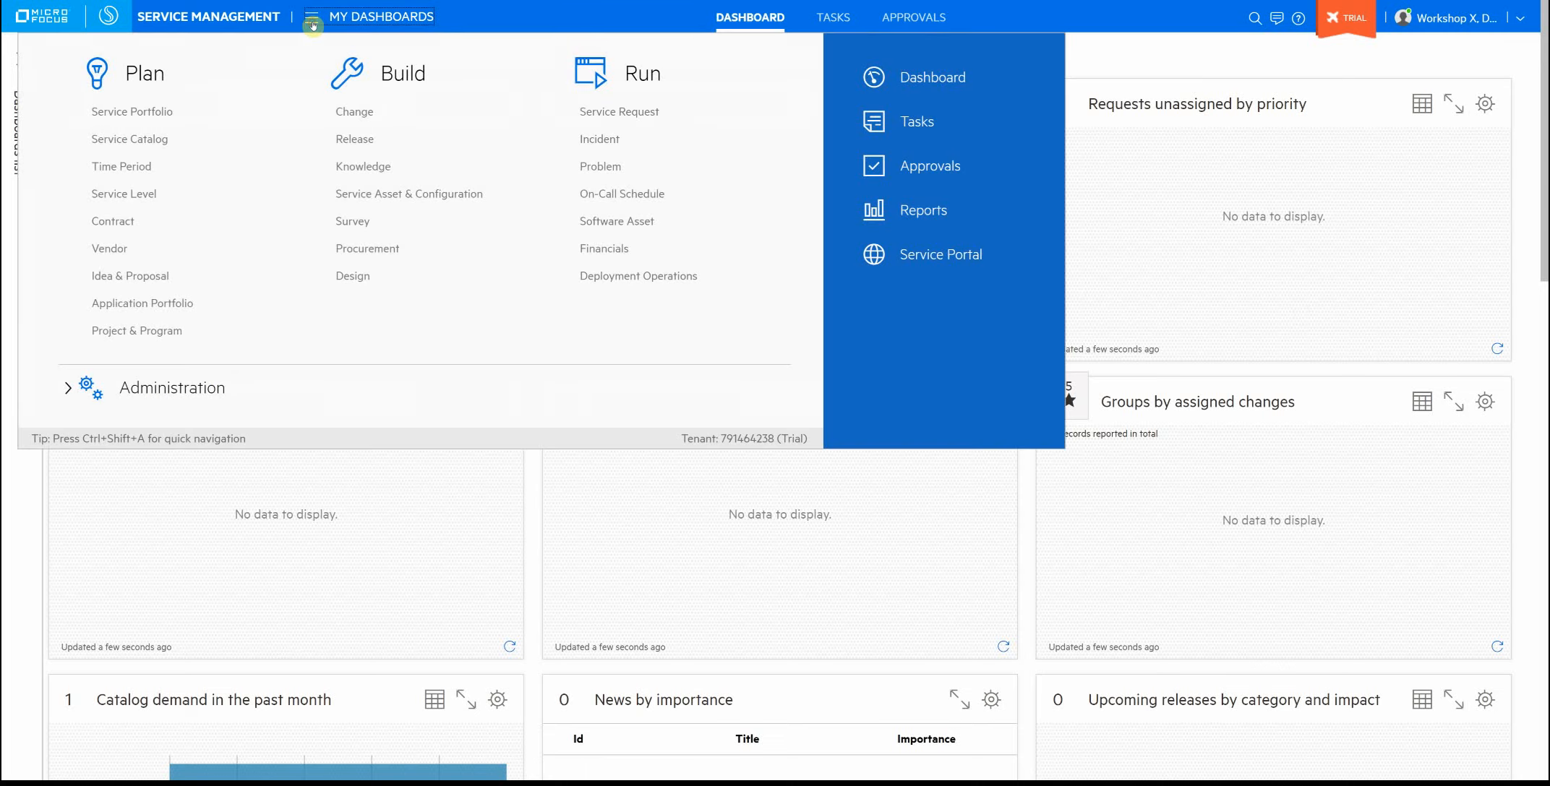
{"action": "left_click", "coordinate": [184, 141]}
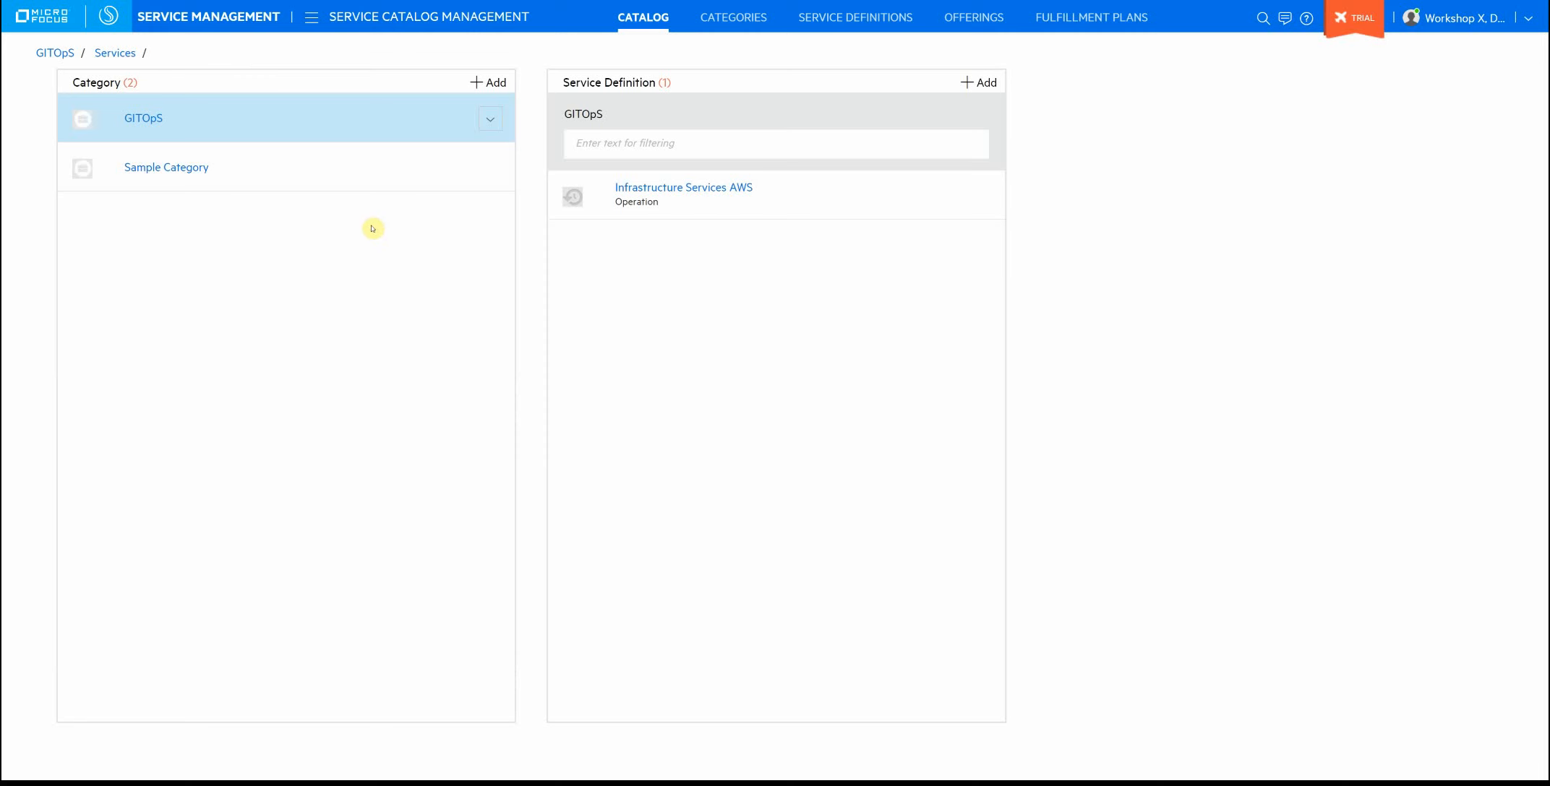
{"action": "left_click", "coordinate": [305, 168]}
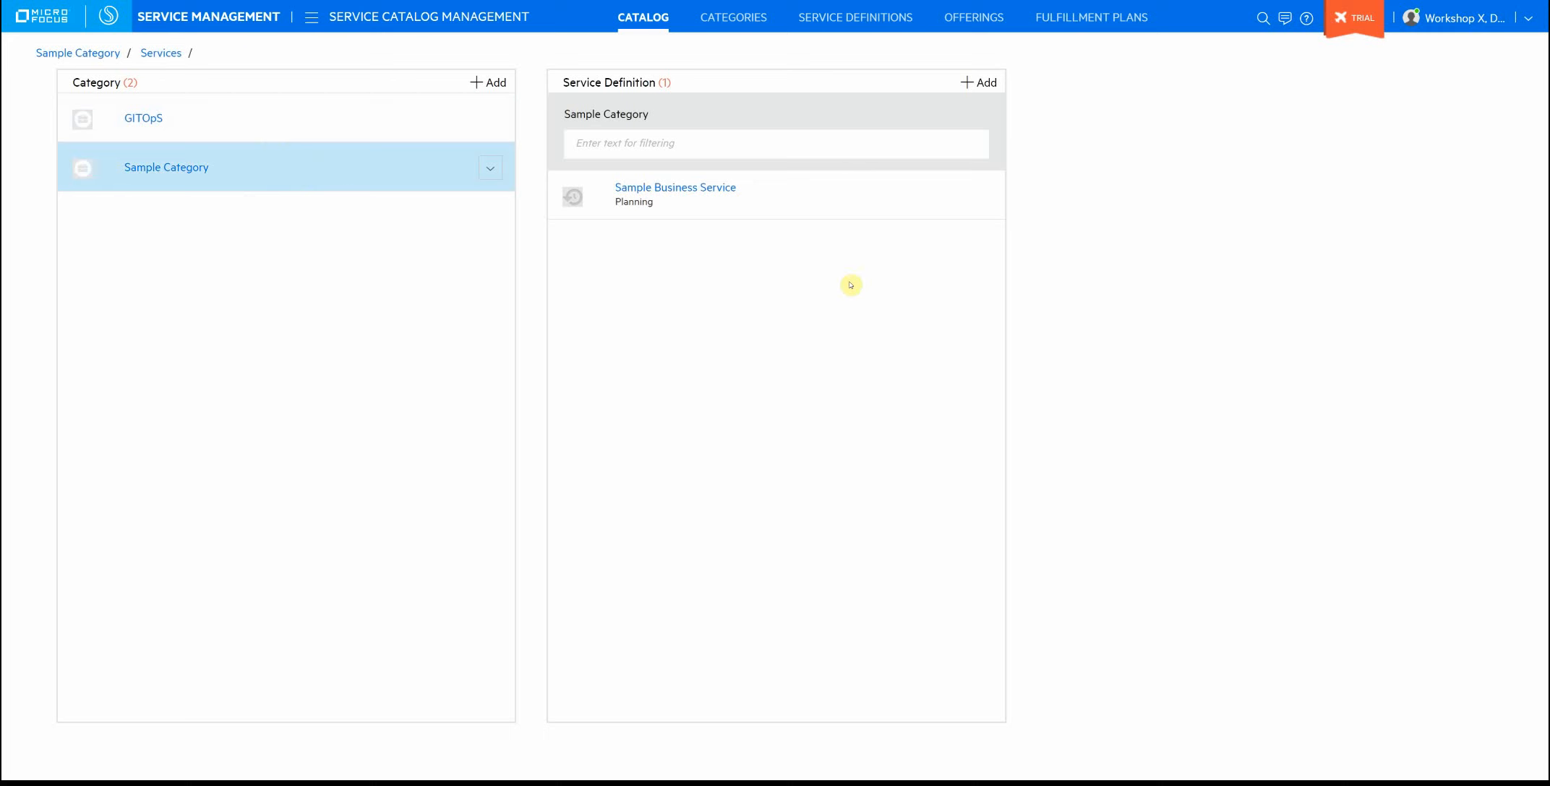
{"action": "left_click", "coordinate": [835, 205]}
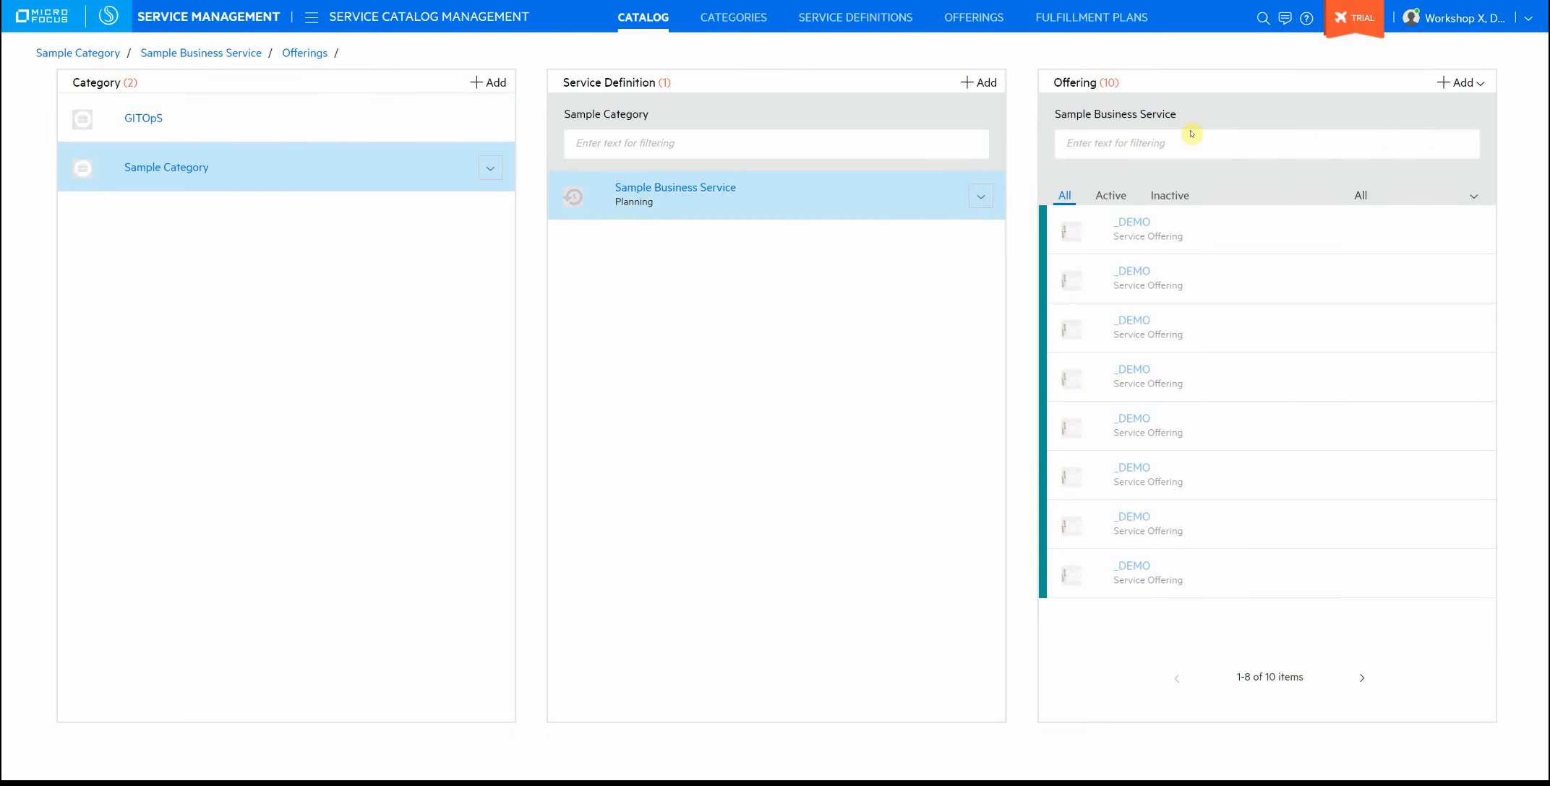
Step: Create an aggregated offering from the "CentOS 7 (x86_64) - with Updates HVM" service design, keeping its display label, and save it for editing
{"action": "left_click", "coordinate": [1482, 85]}
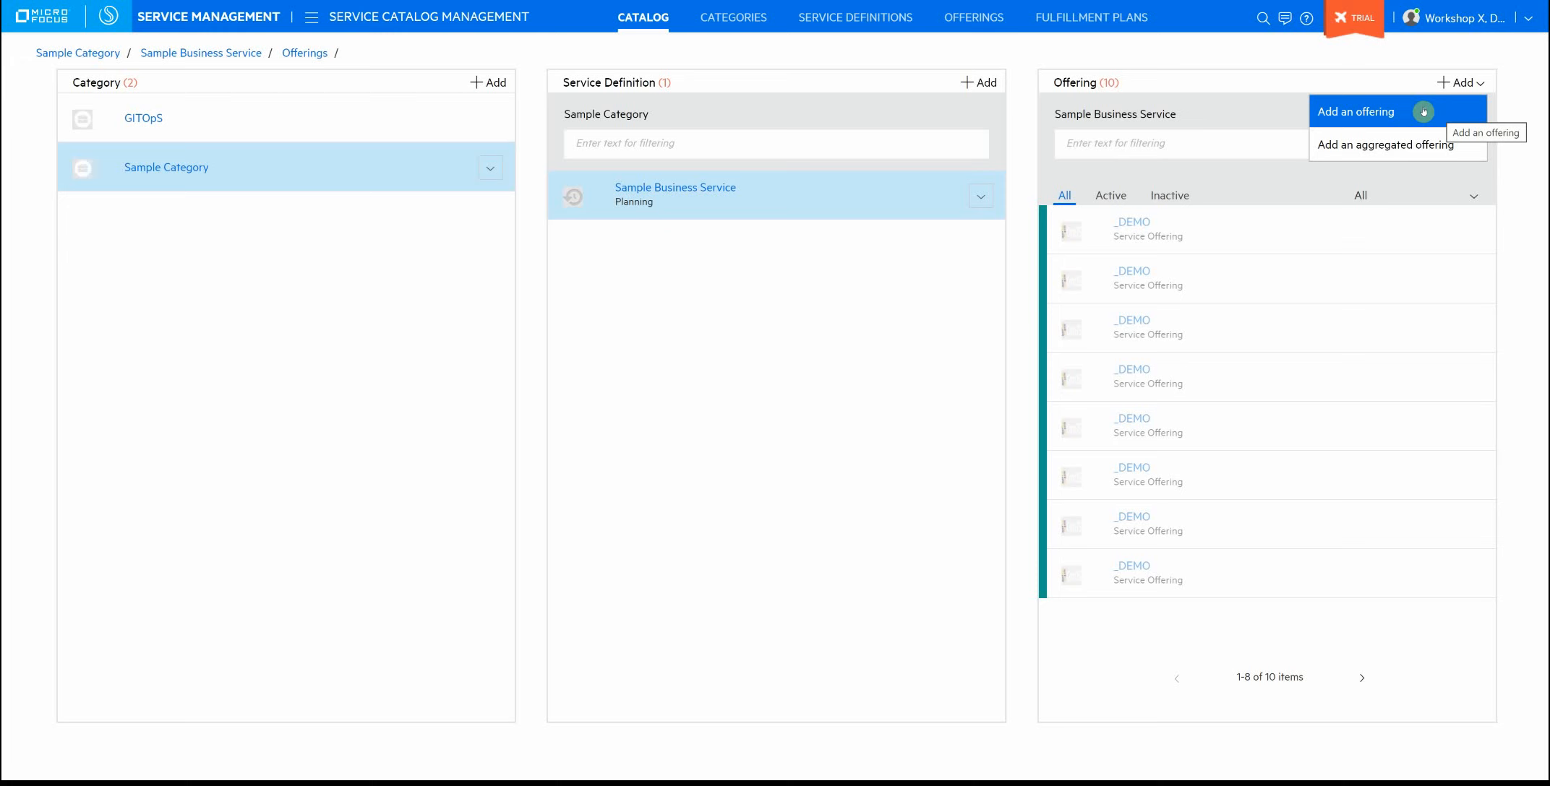
{"action": "left_click", "coordinate": [1391, 146]}
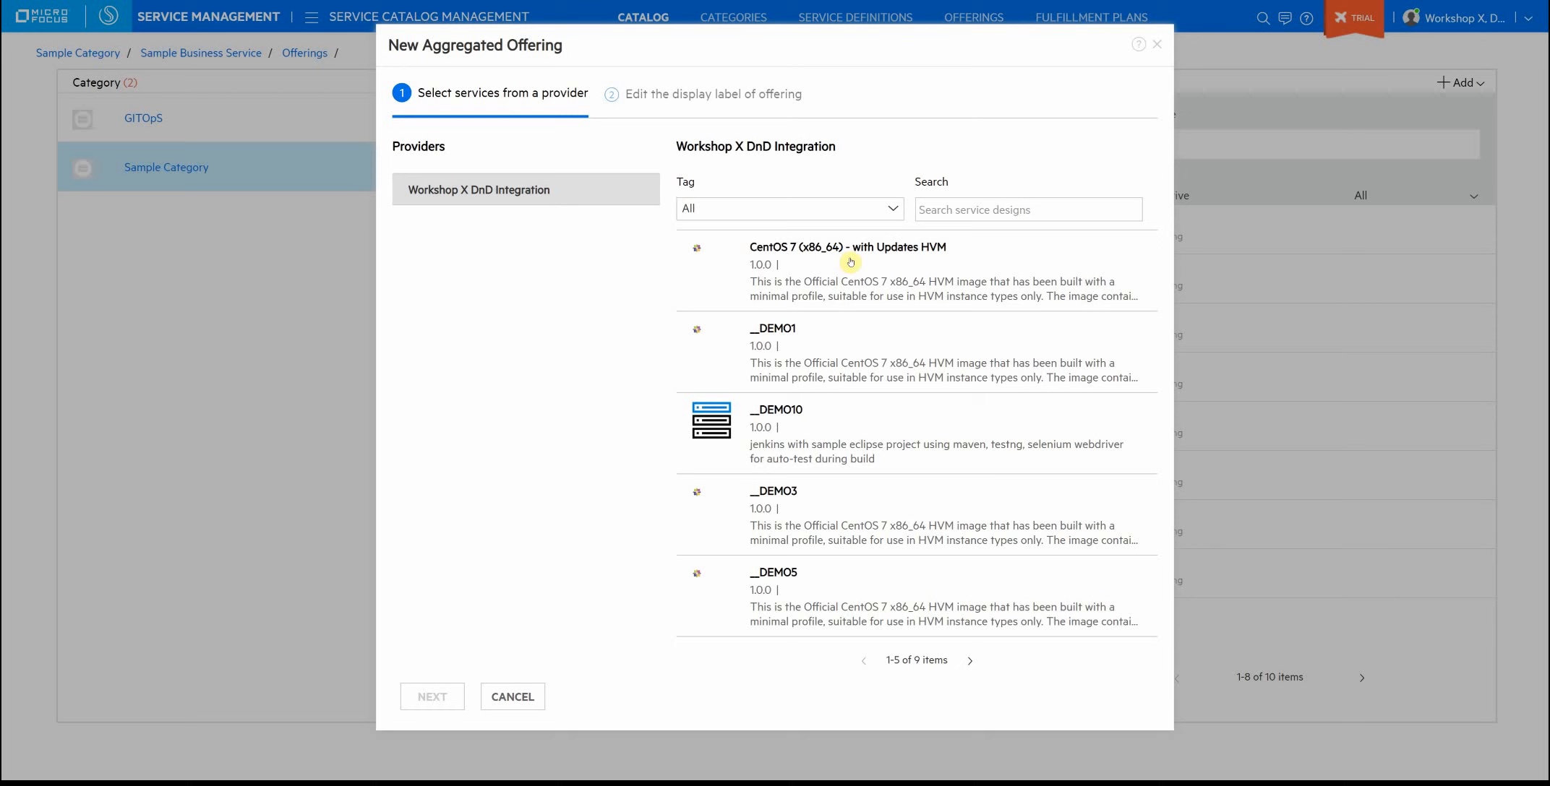
{"action": "left_click", "coordinate": [789, 260]}
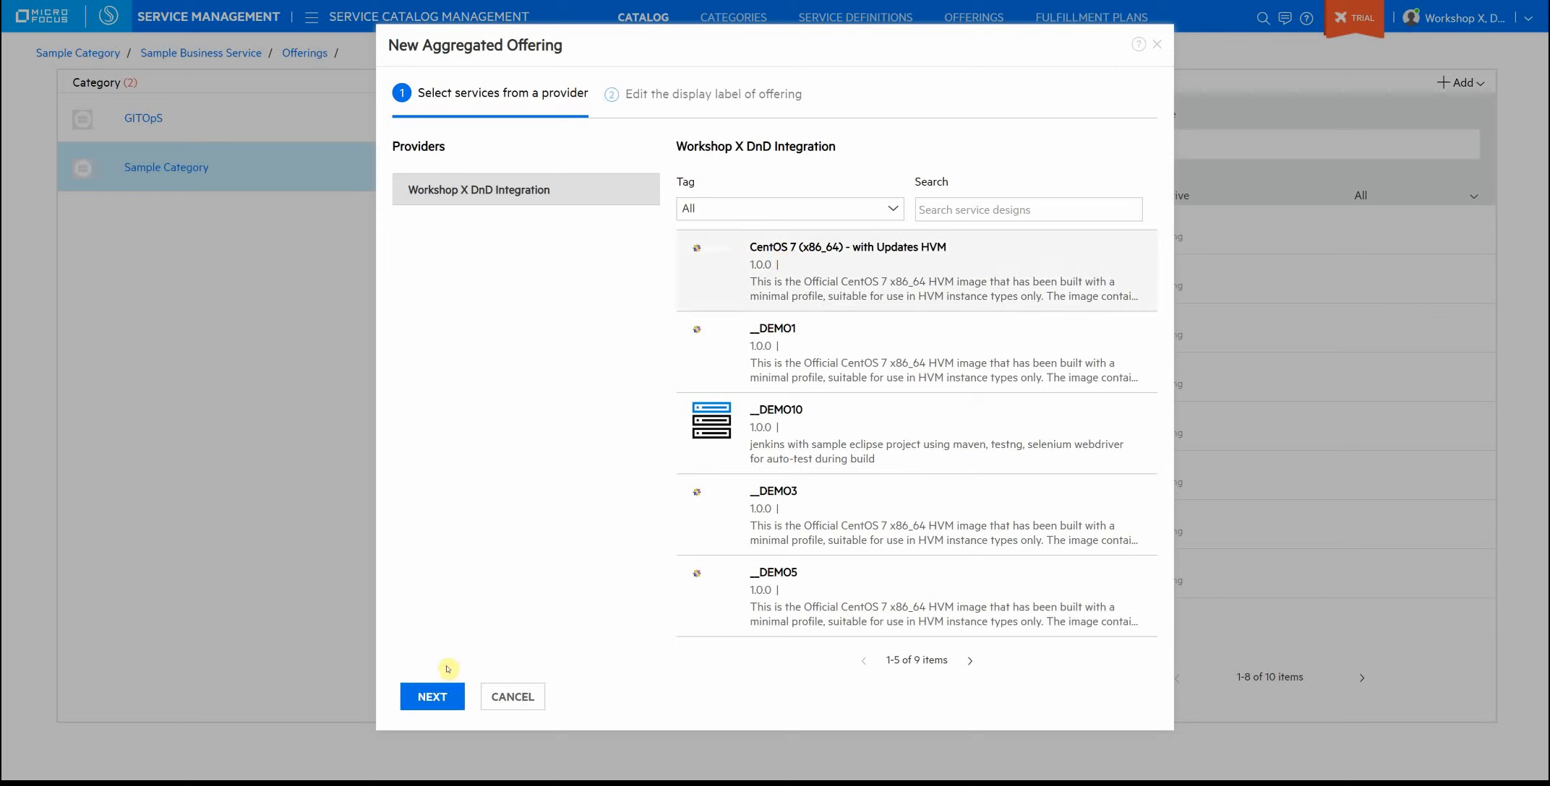
{"action": "left_click", "coordinate": [433, 699]}
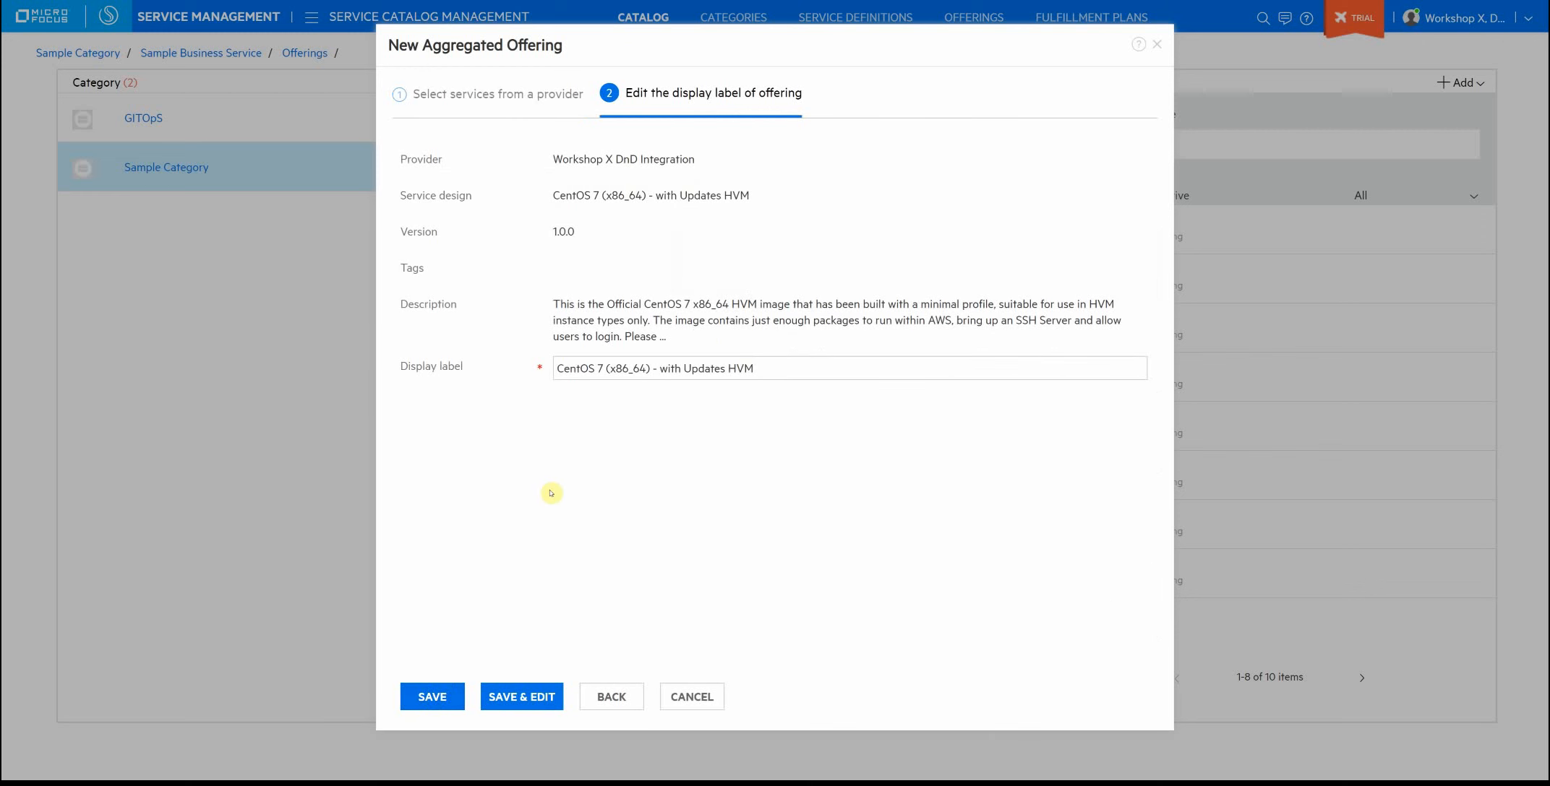
{"action": "left_click", "coordinate": [580, 374]}
{"action": "left_click_drag", "start_coordinate": [750, 198], "coordinate": [549, 194]}
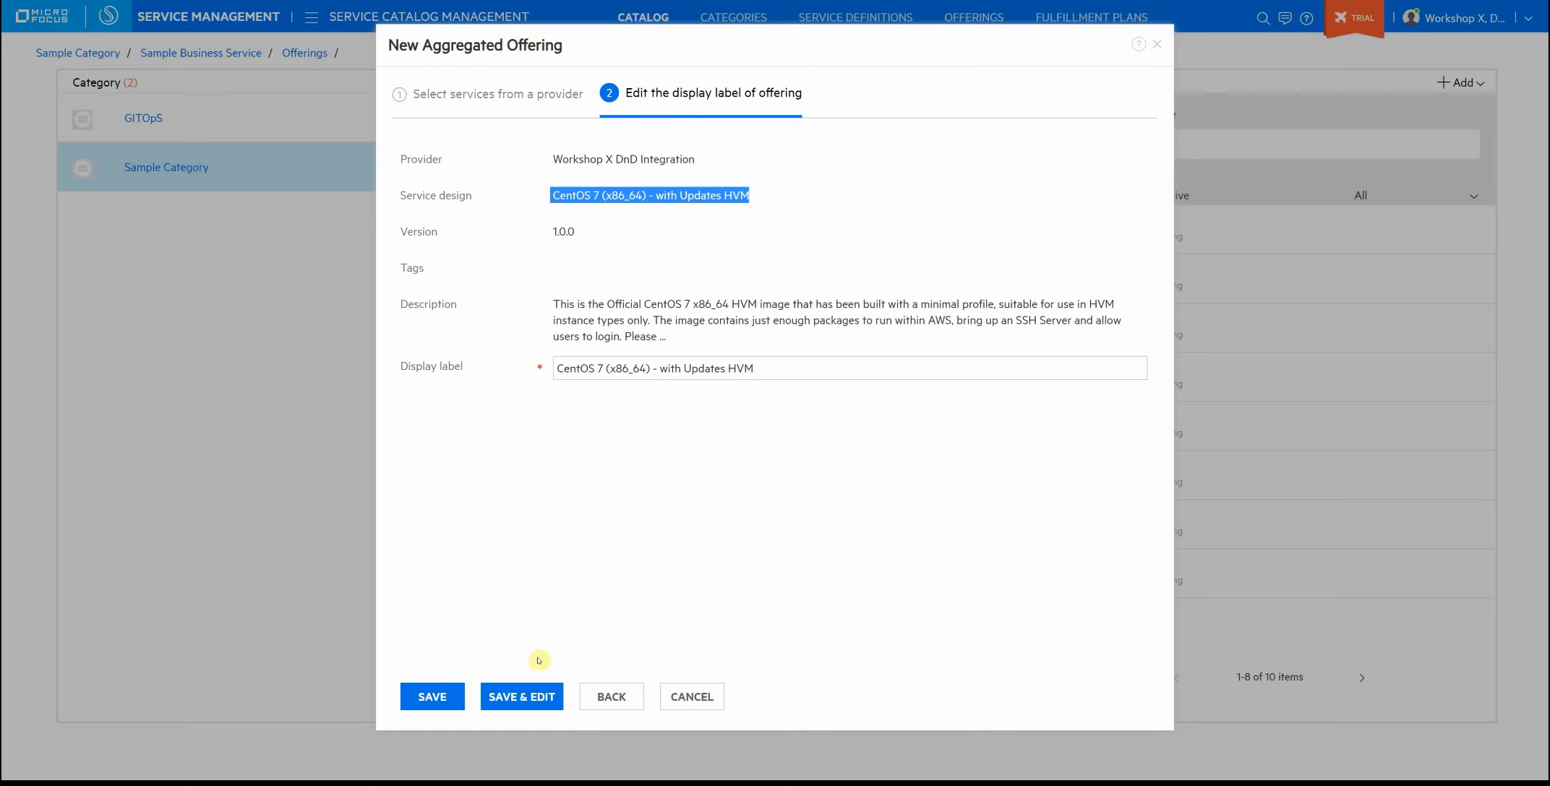
{"action": "left_click", "coordinate": [532, 699]}
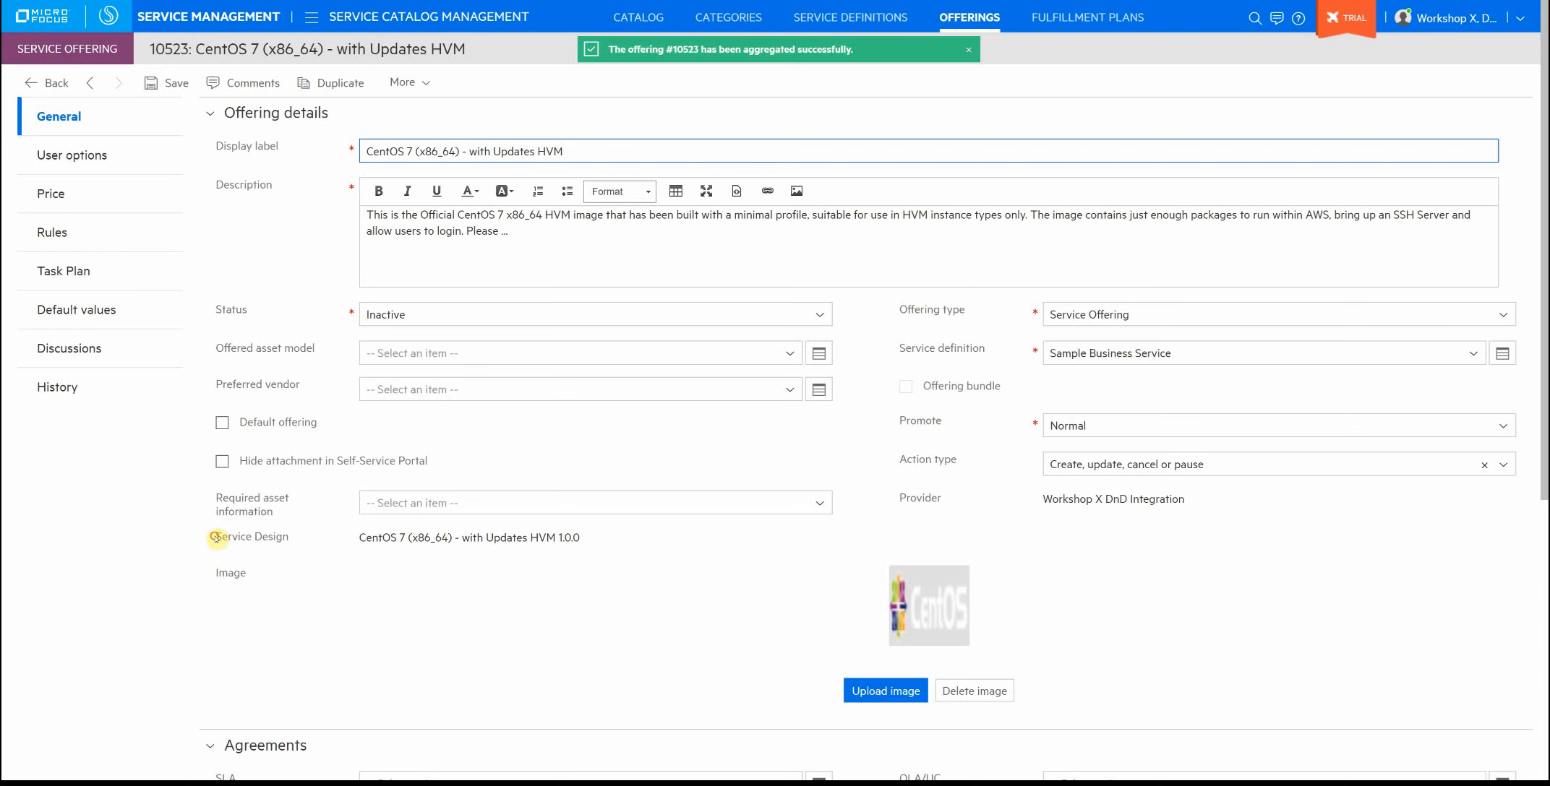
Step: Check the new offering's service design and set its status to Active
{"action": "left_click_drag", "start_coordinate": [215, 537], "coordinate": [609, 549]}
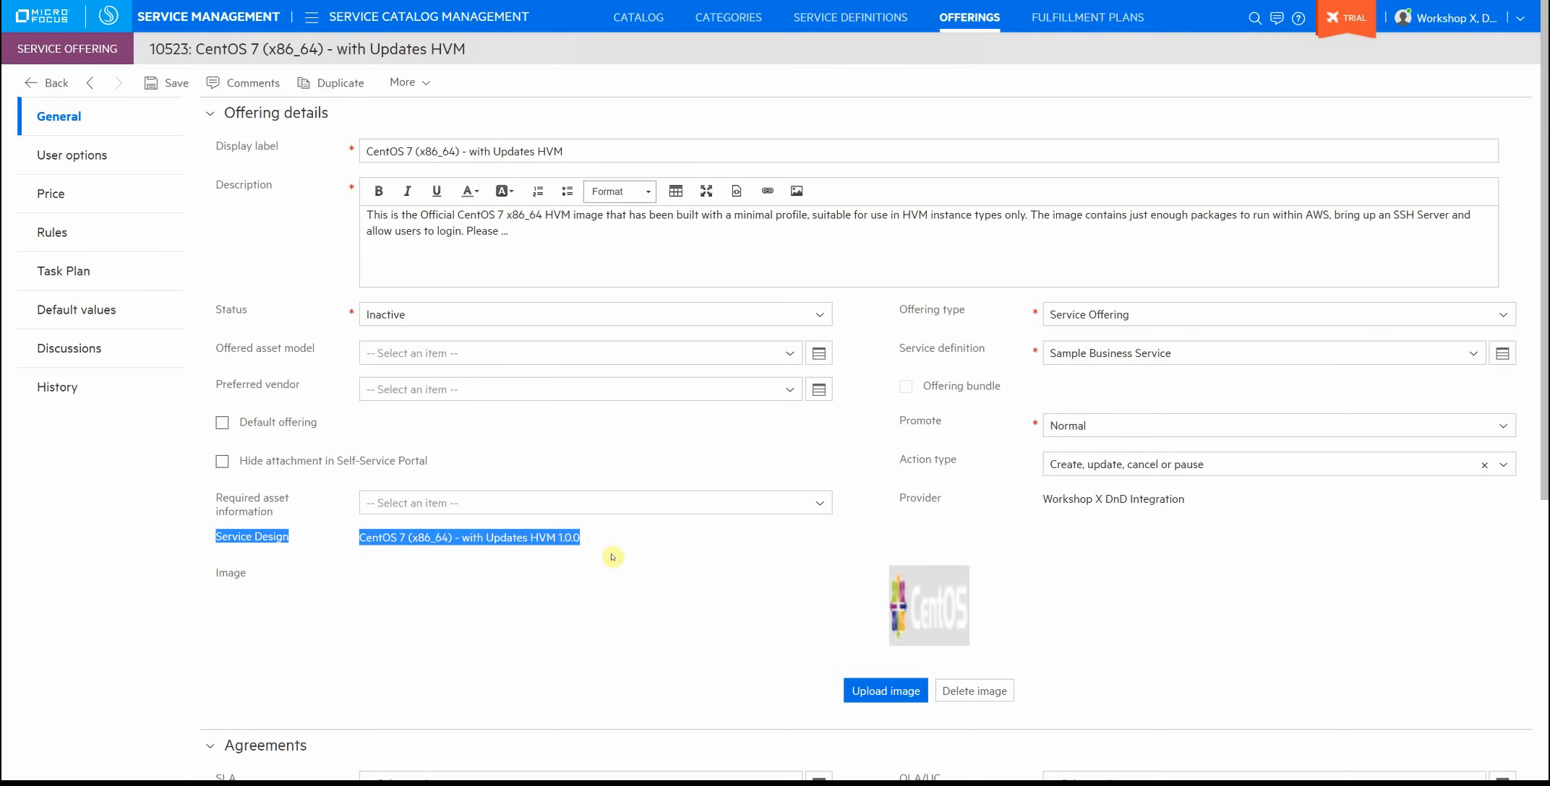
{"action": "left_click", "coordinate": [597, 541]}
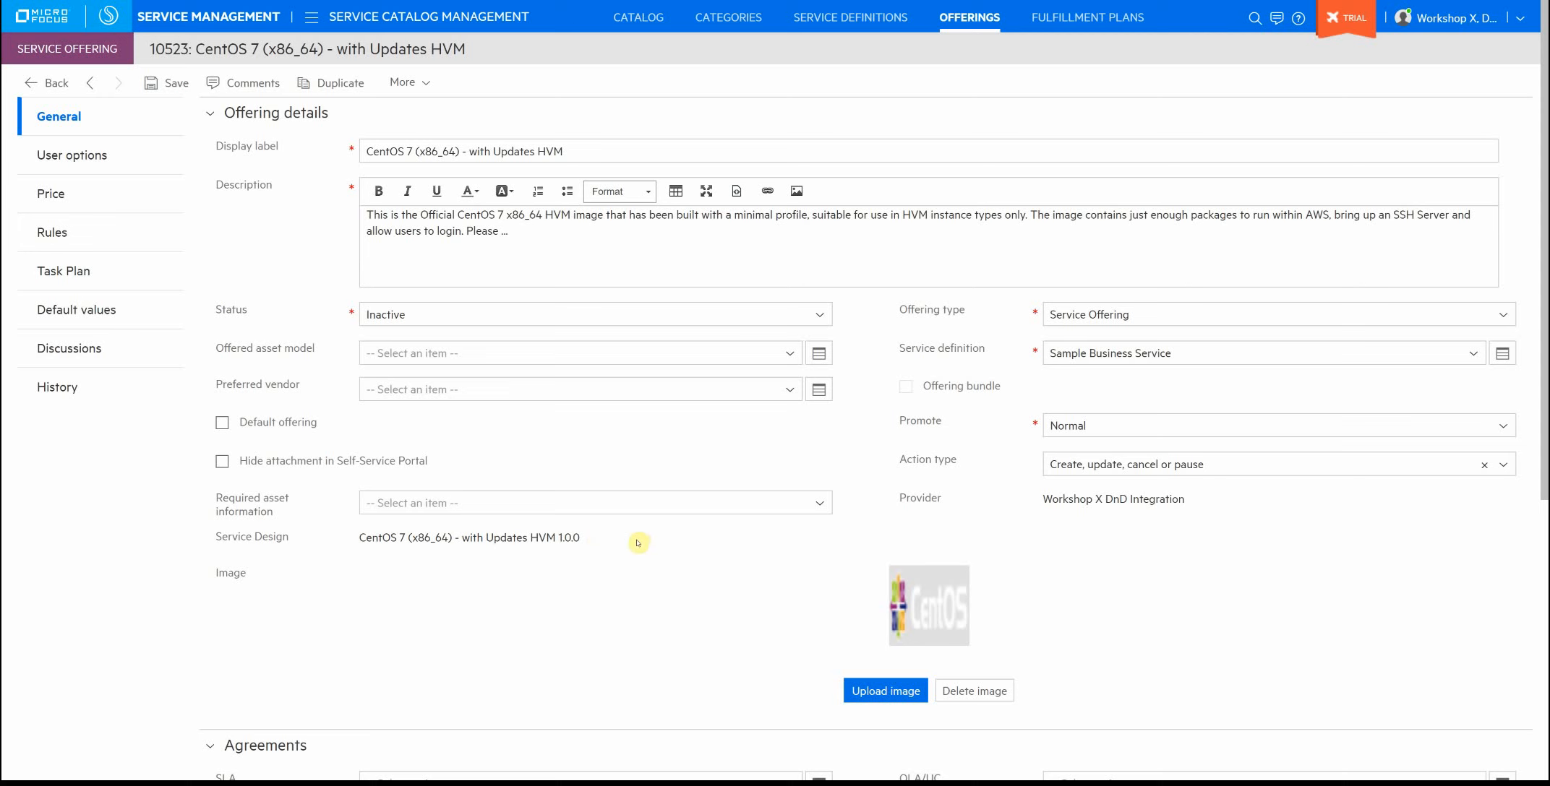
{"action": "left_click", "coordinate": [423, 315]}
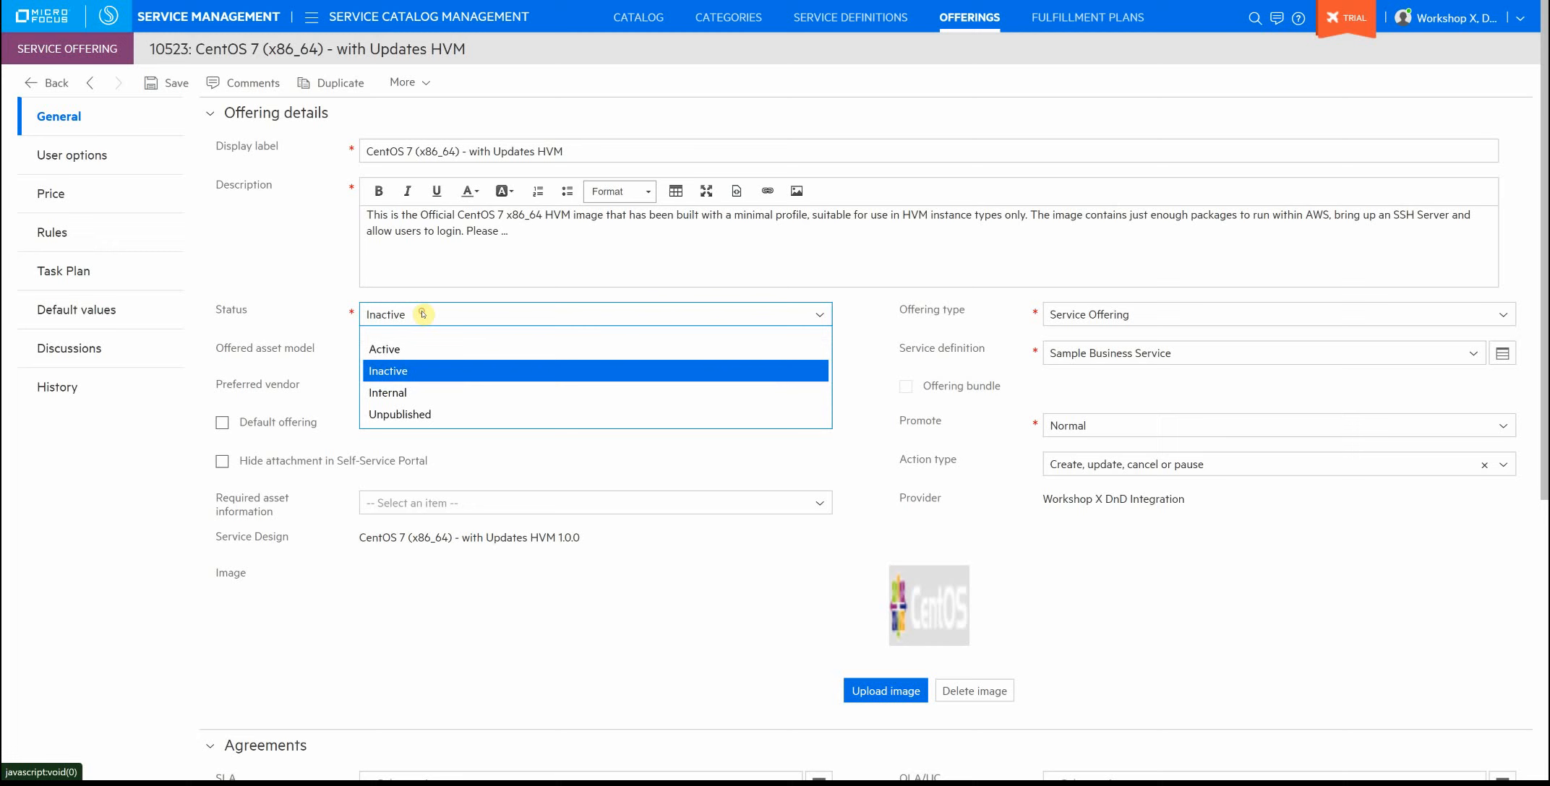
{"action": "left_click", "coordinate": [409, 348]}
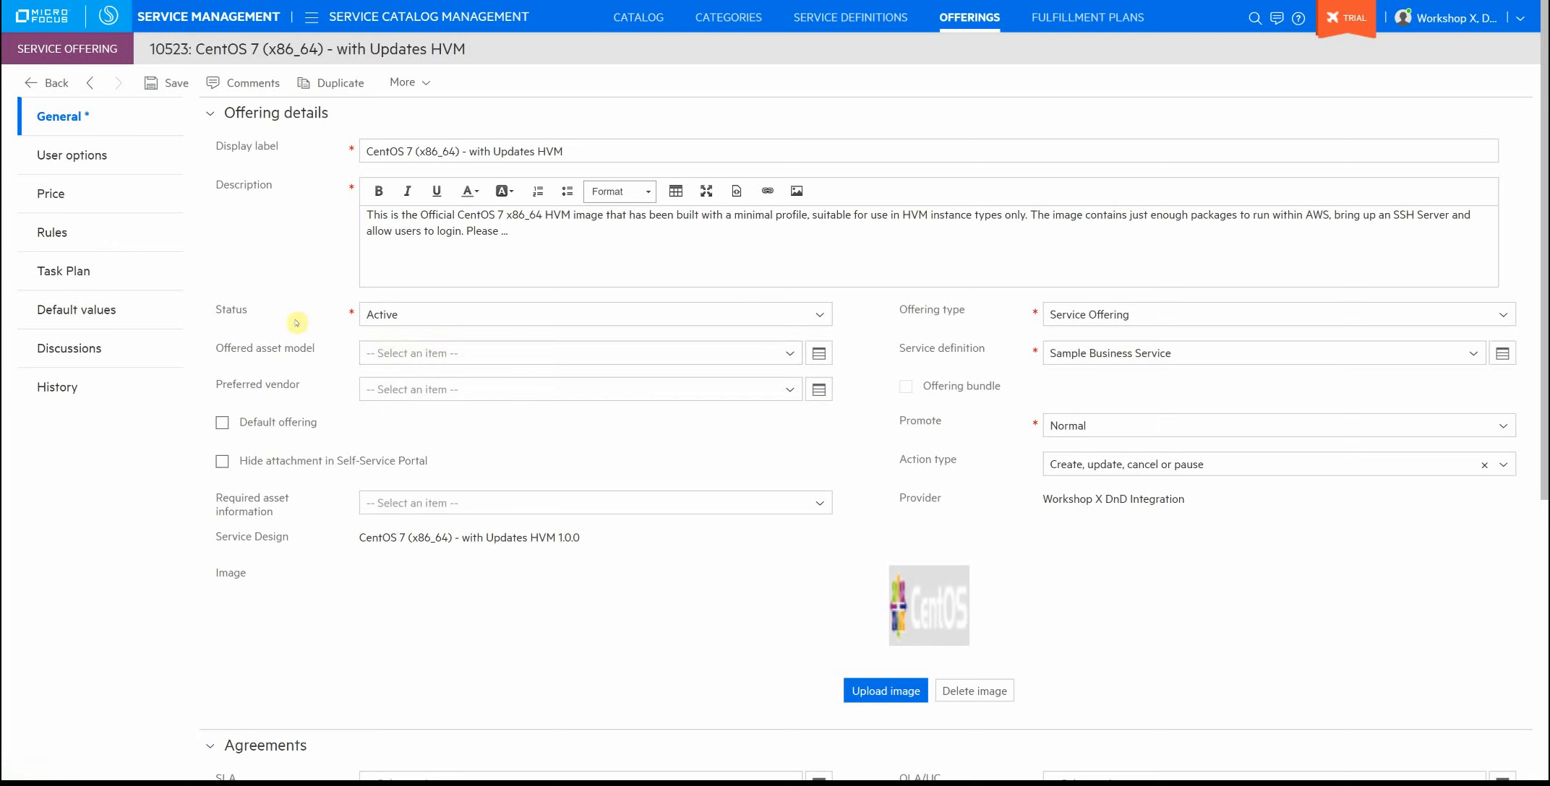
Step: In the offering's default values, keep the server count at 1 and set the Amazon EC2 resource provider to Workshop X AWS
{"action": "left_click", "coordinate": [112, 309]}
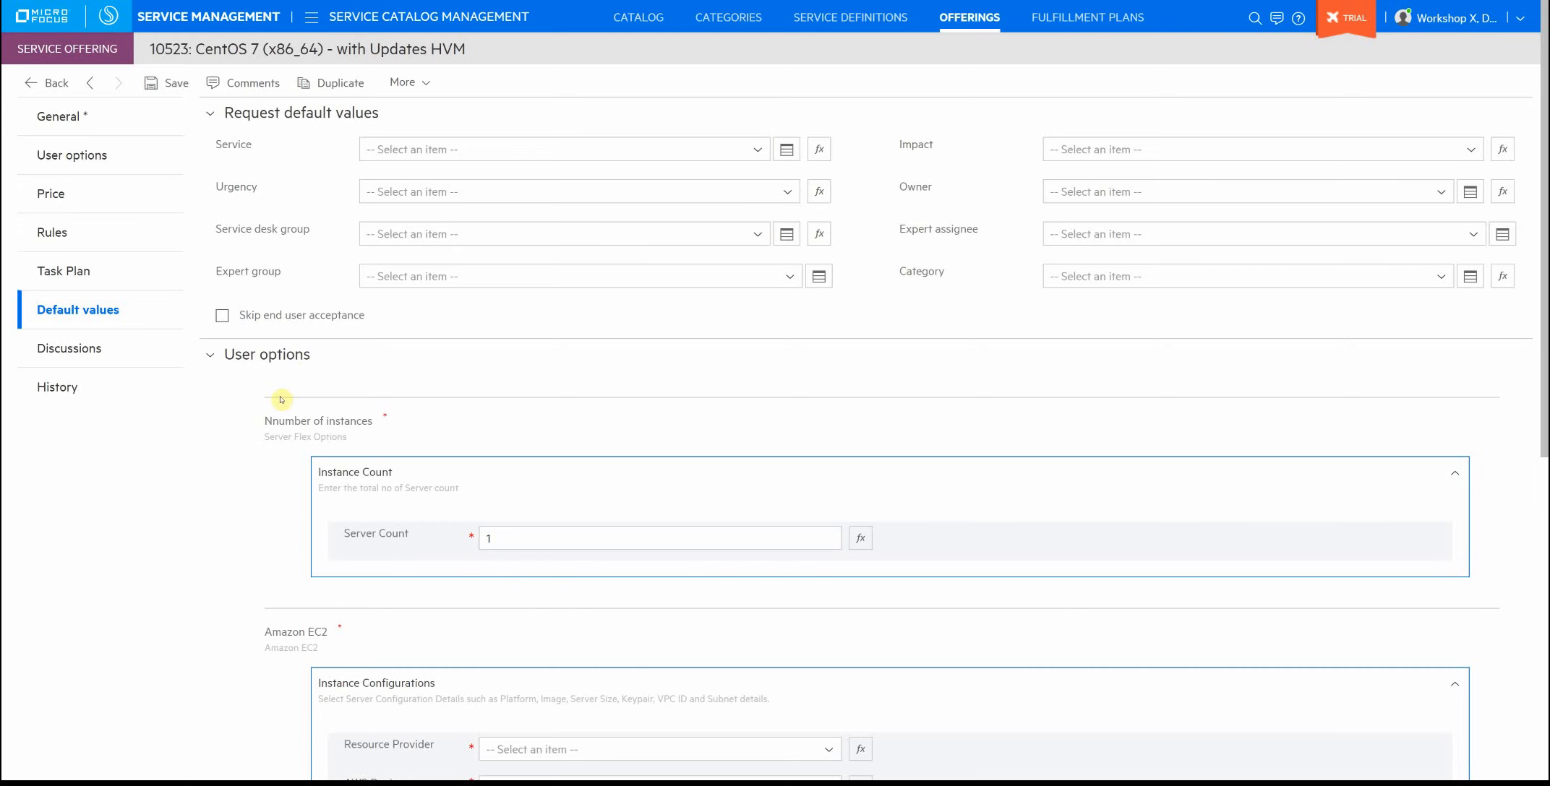
{"action": "scroll", "coordinate": [272, 437], "scroll_direction": "down", "scroll_amount": 5}
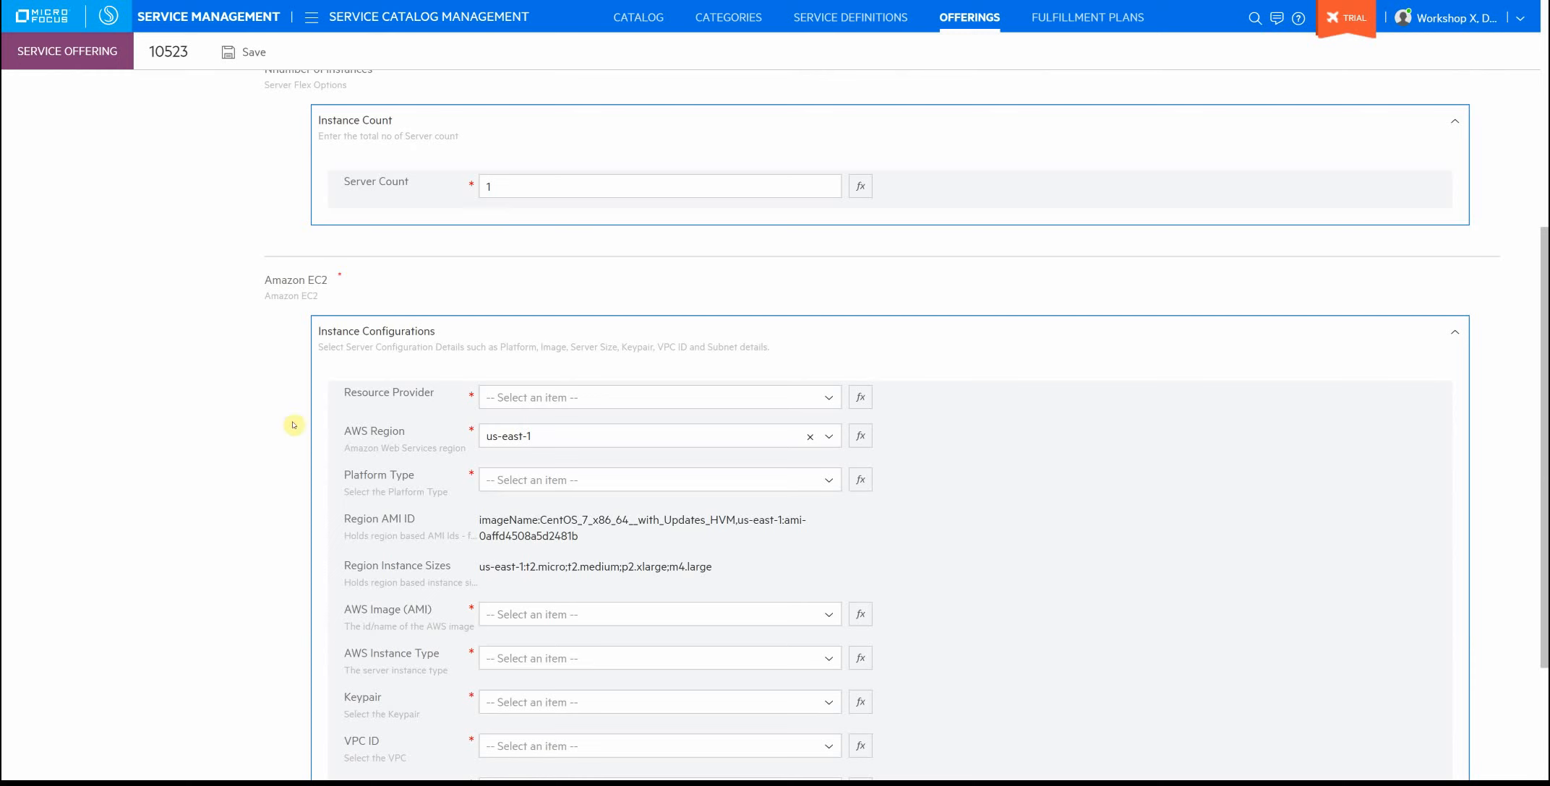
{"action": "left_click", "coordinate": [545, 188]}
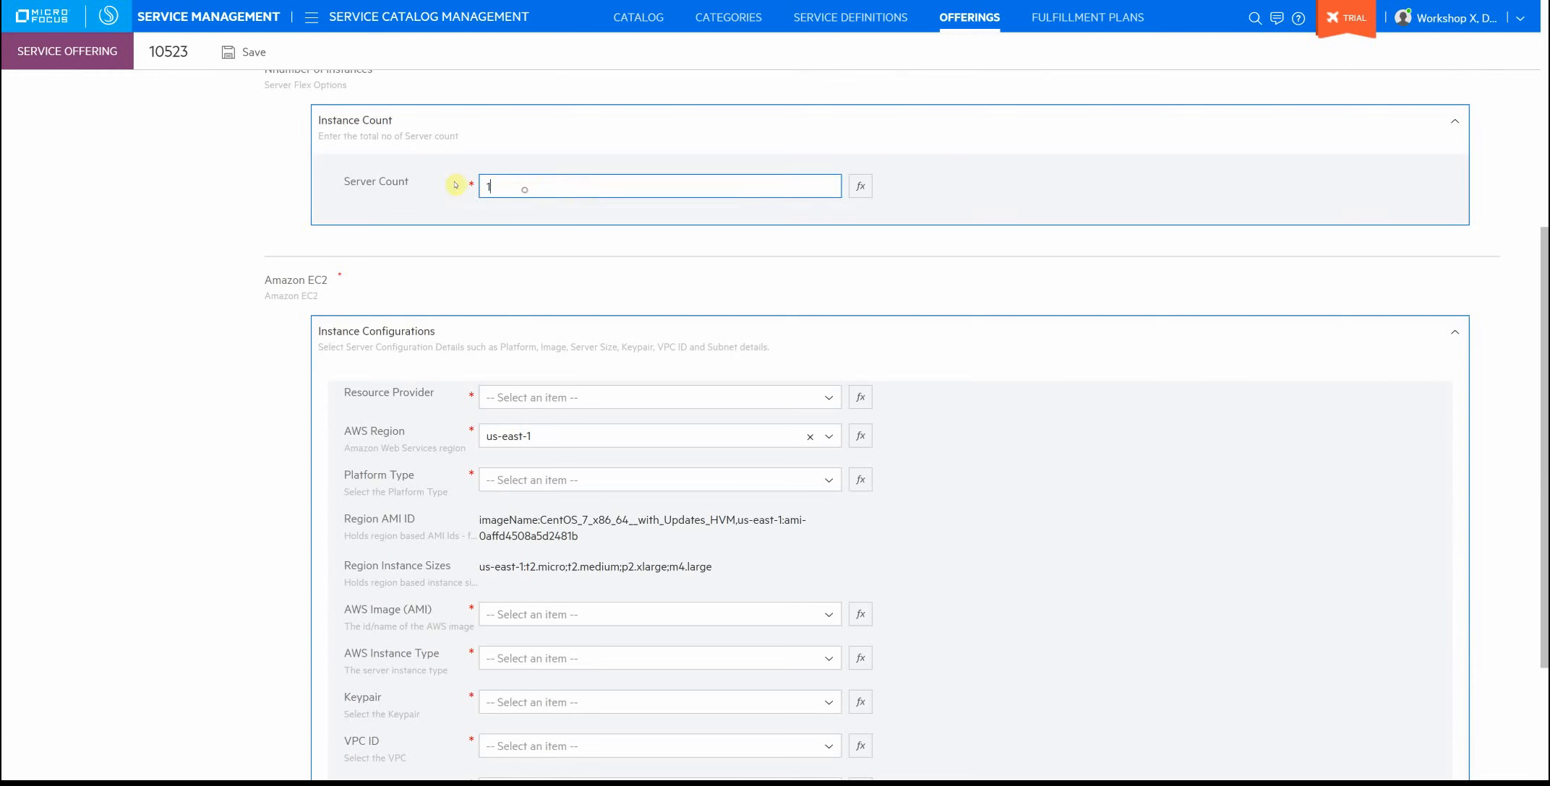
{"action": "key", "text": "ctrl+a"}
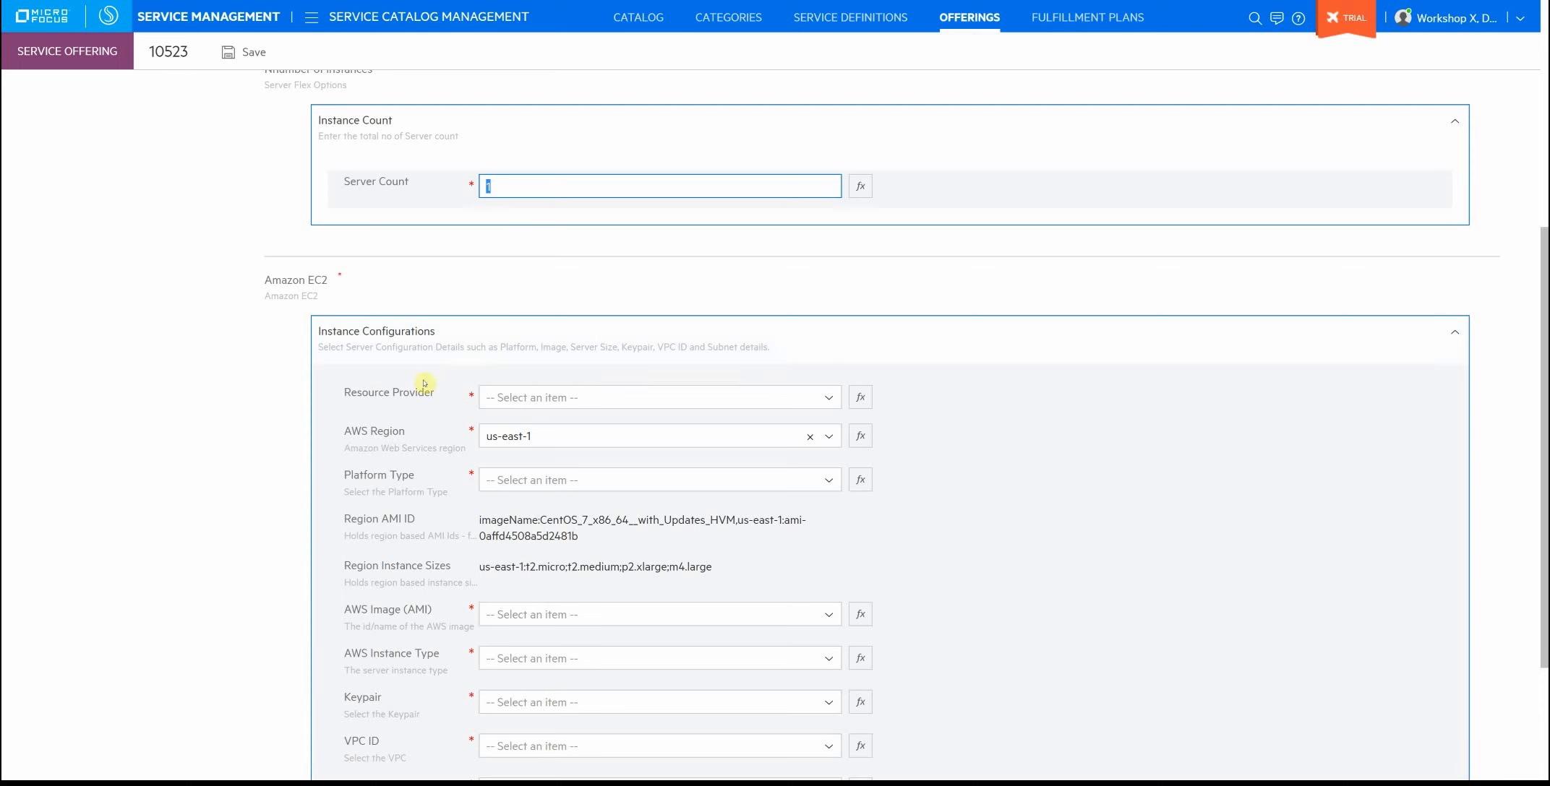
{"action": "left_click", "coordinate": [831, 398]}
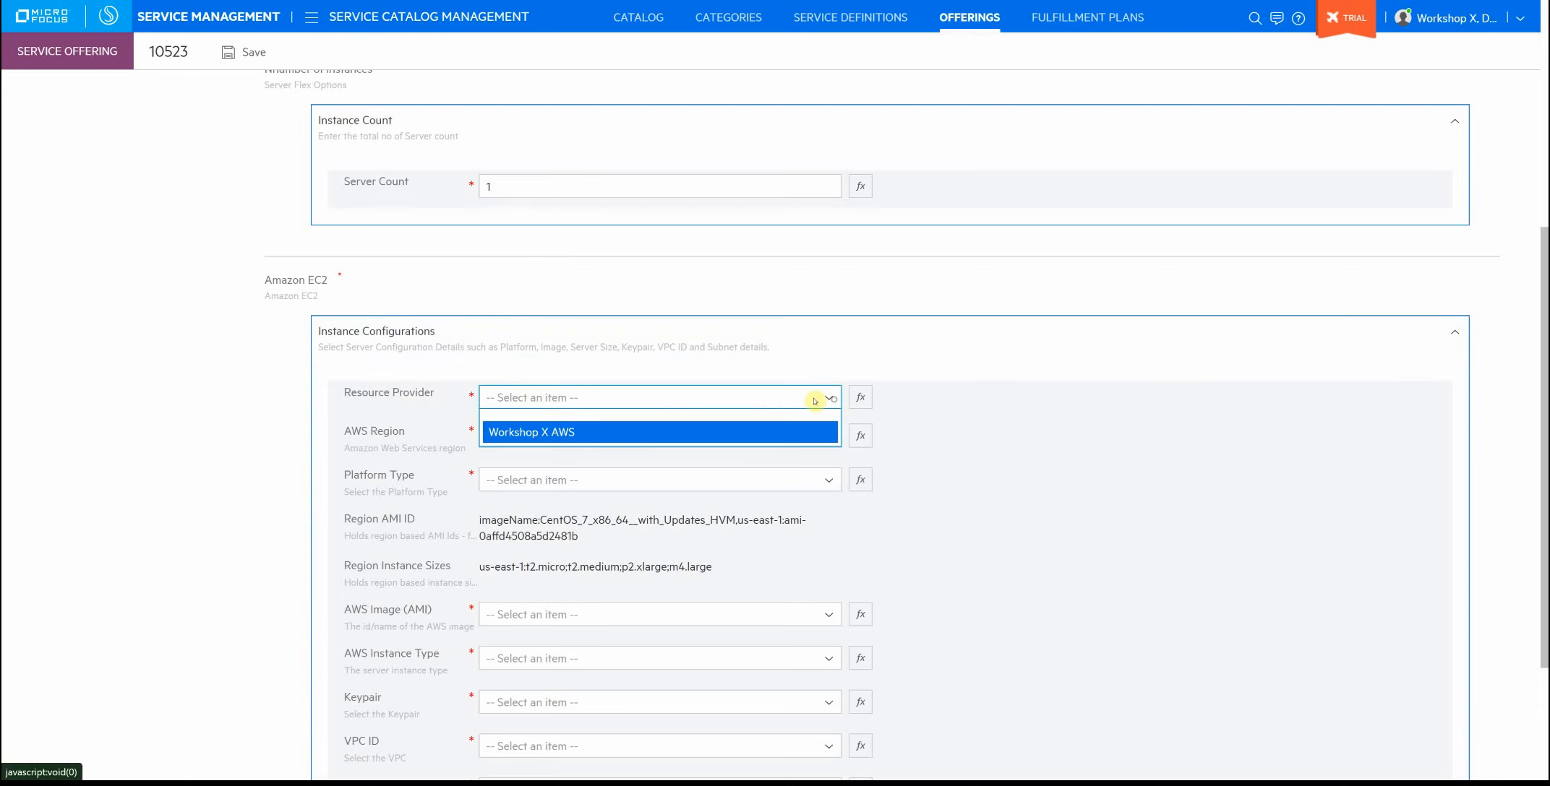
{"action": "left_click", "coordinate": [557, 433]}
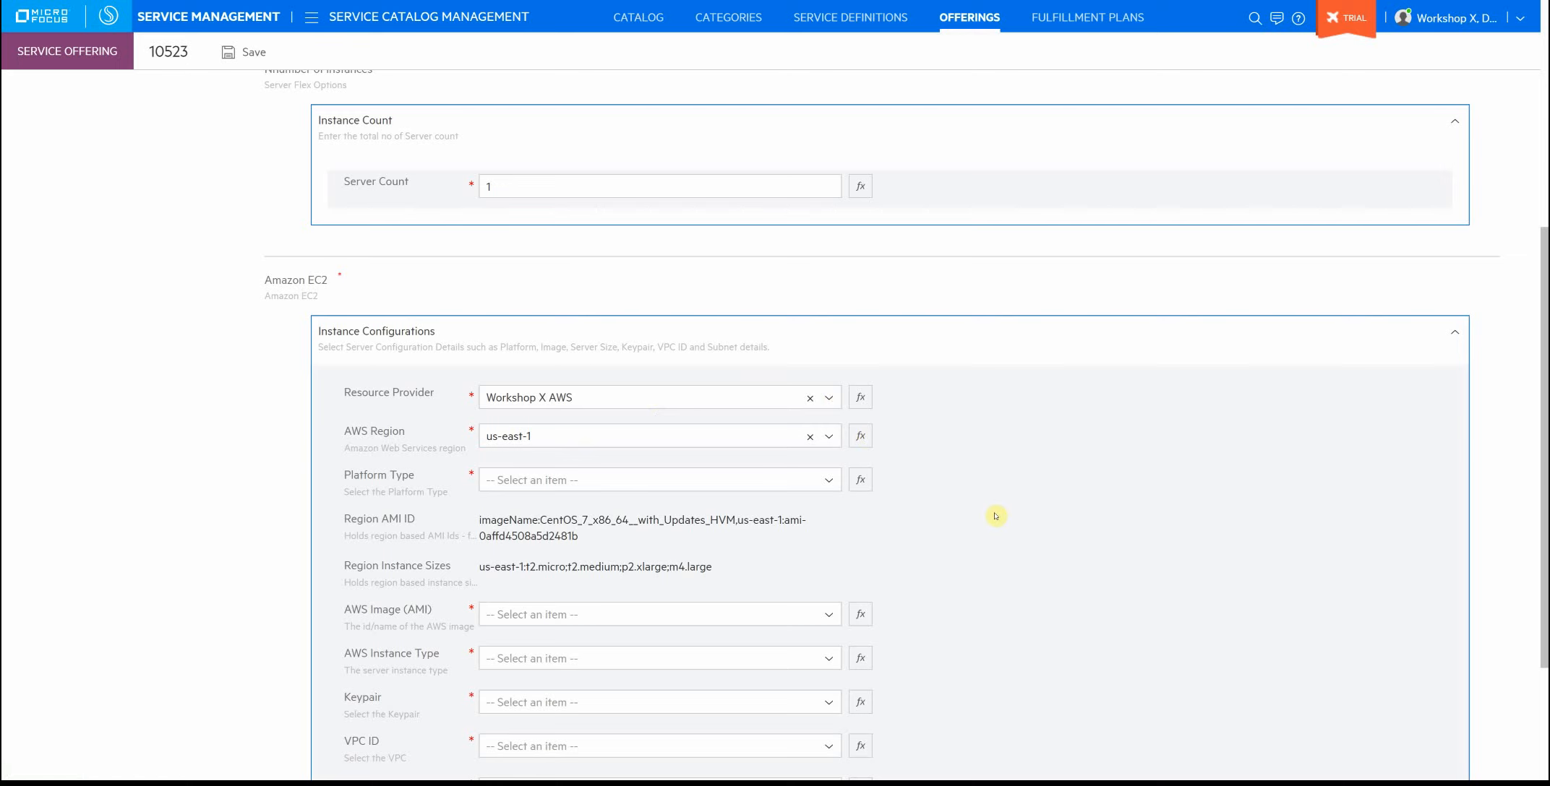
Step: Examine the remaining required Amazon EC2 instance configuration fields, including the choices for Platform Type
{"action": "scroll", "coordinate": [962, 515], "scroll_direction": "down", "scroll_amount": 2}
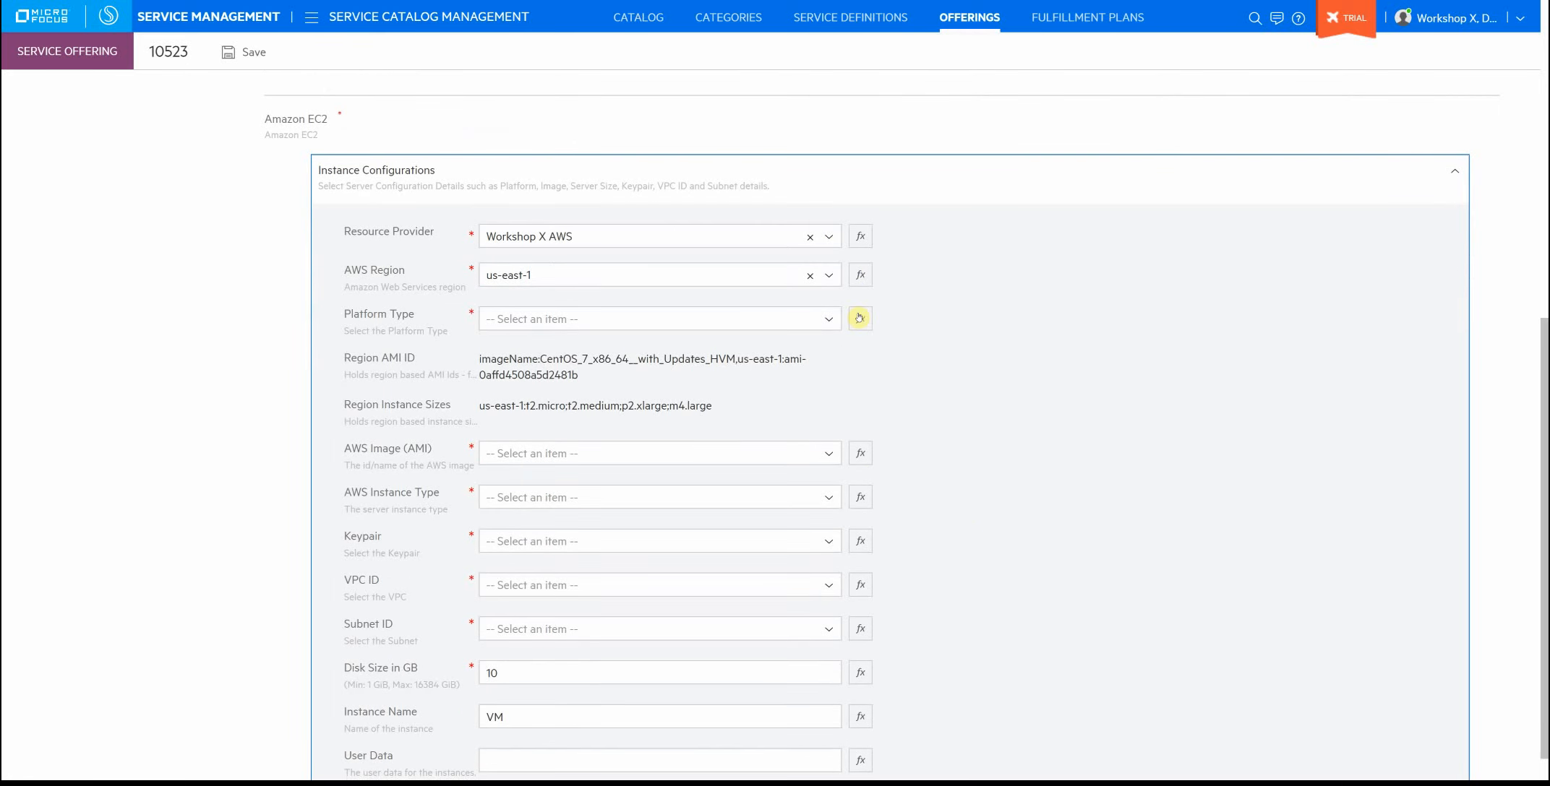
{"action": "left_click", "coordinate": [829, 320]}
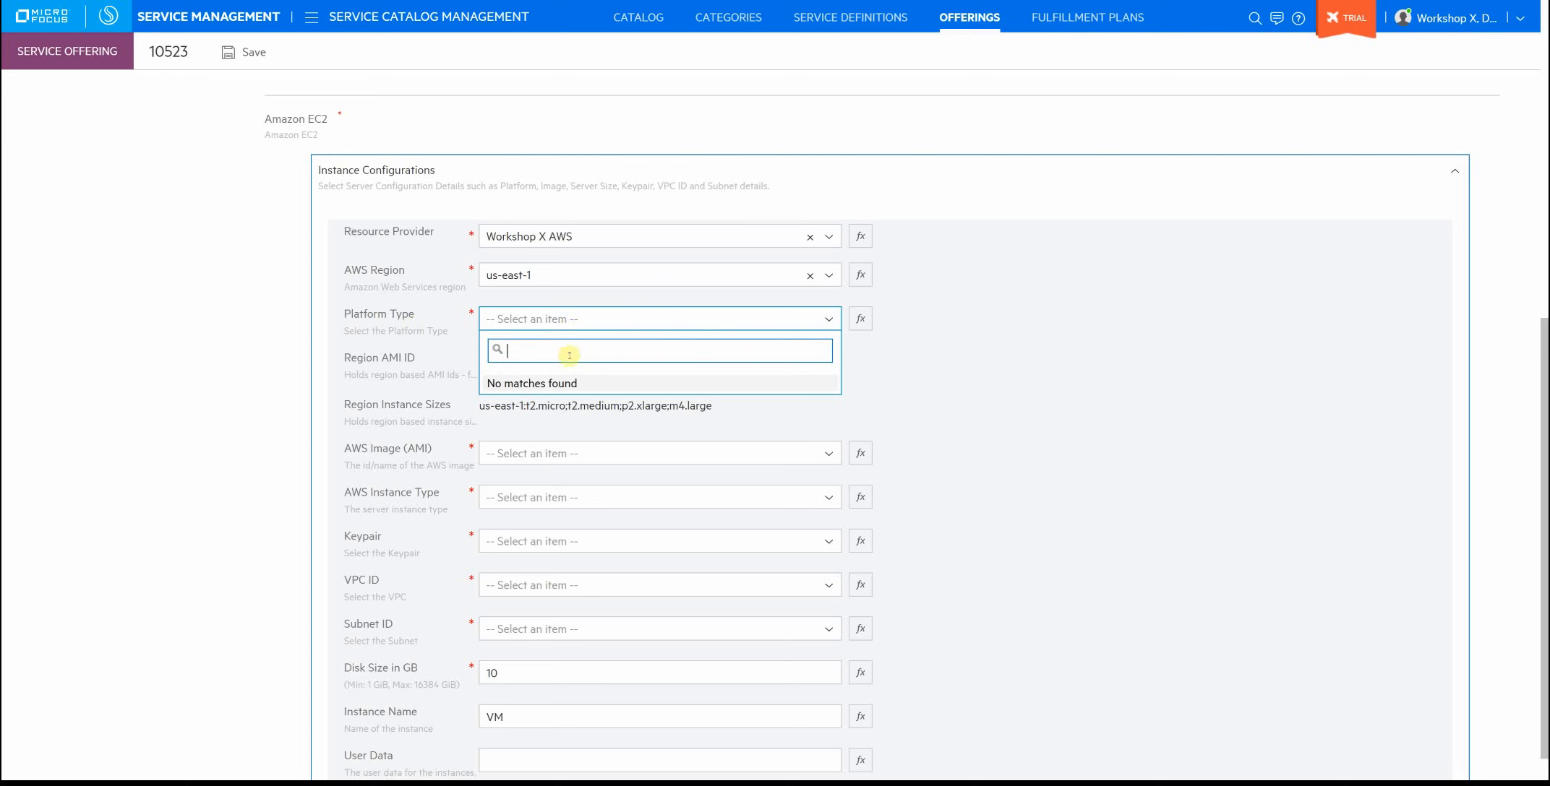
{"action": "left_click", "coordinate": [954, 369]}
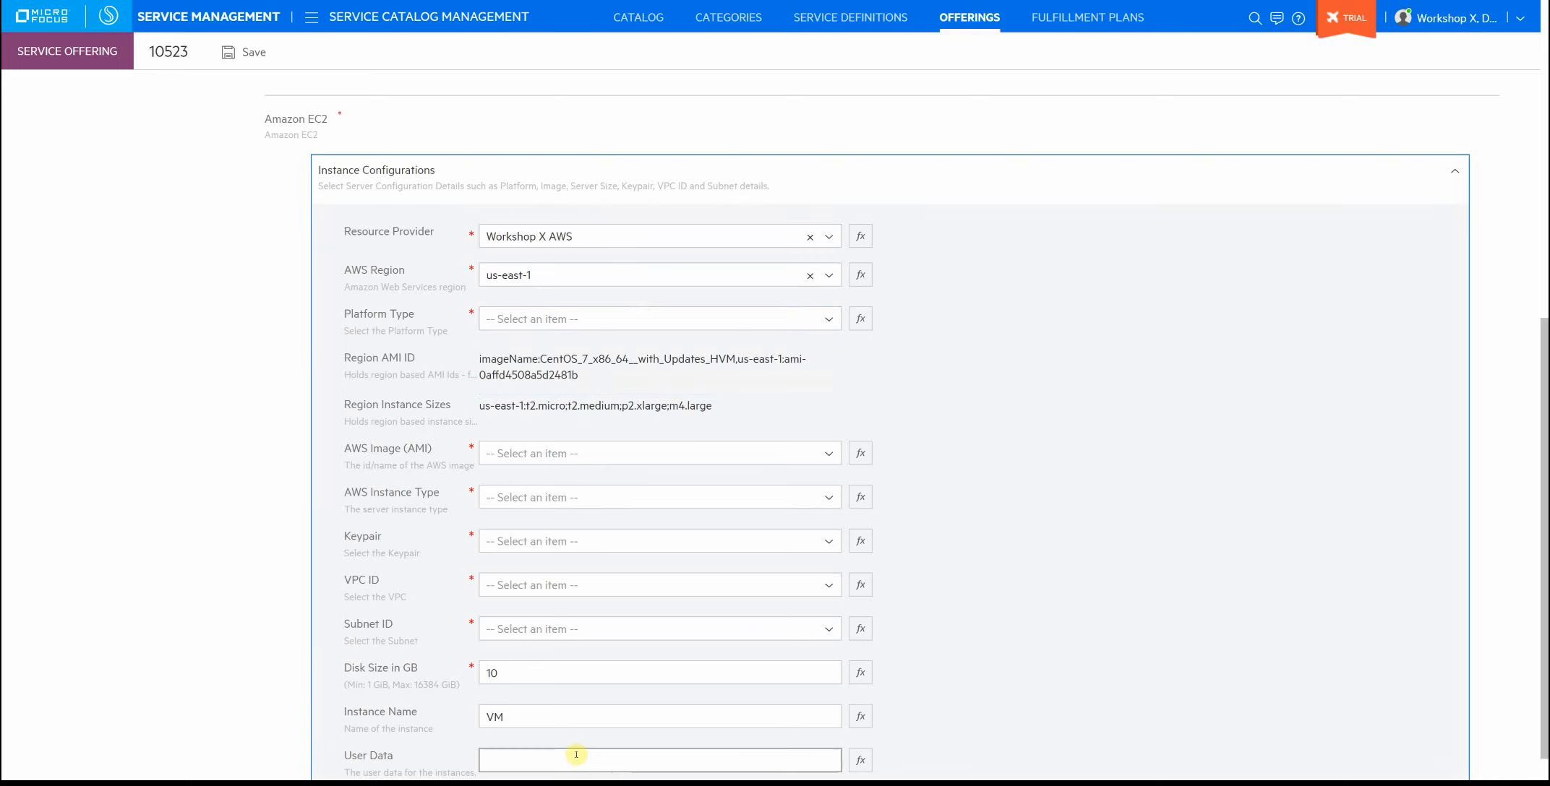
{"action": "left_click", "coordinate": [575, 717]}
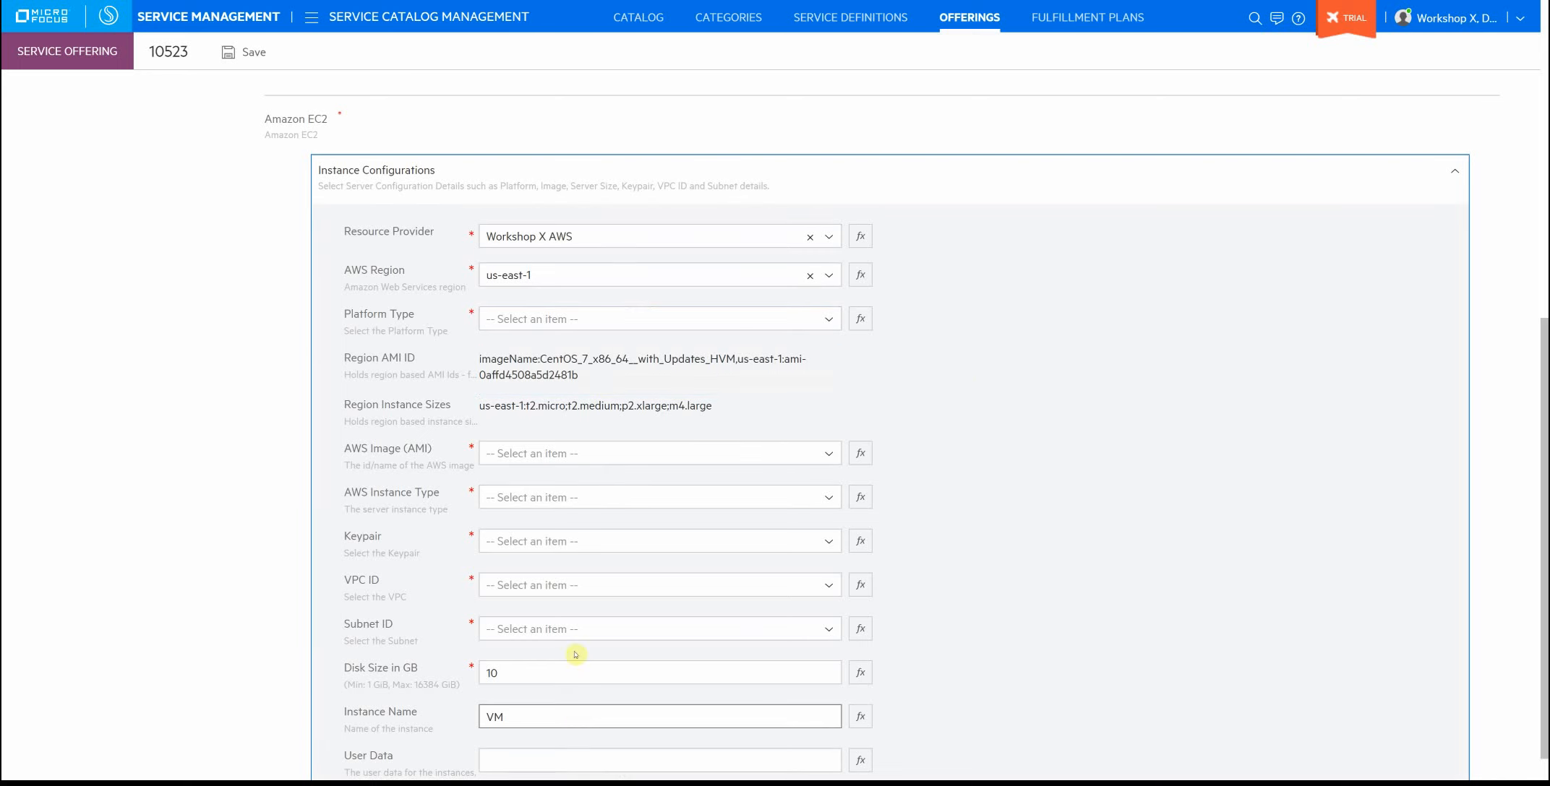
{"action": "double_click", "coordinate": [472, 449]}
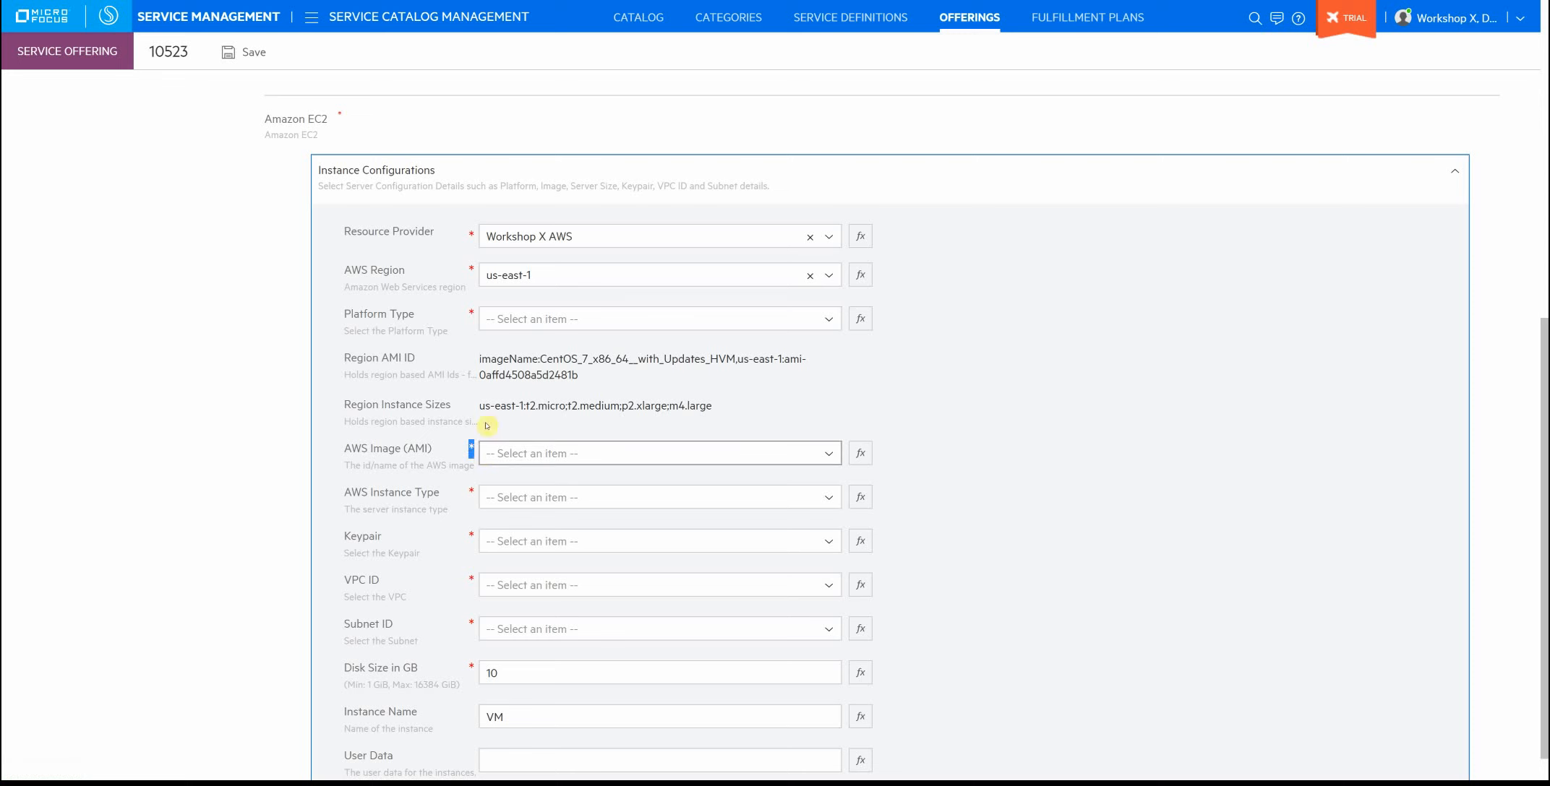
{"action": "left_click", "coordinate": [475, 315]}
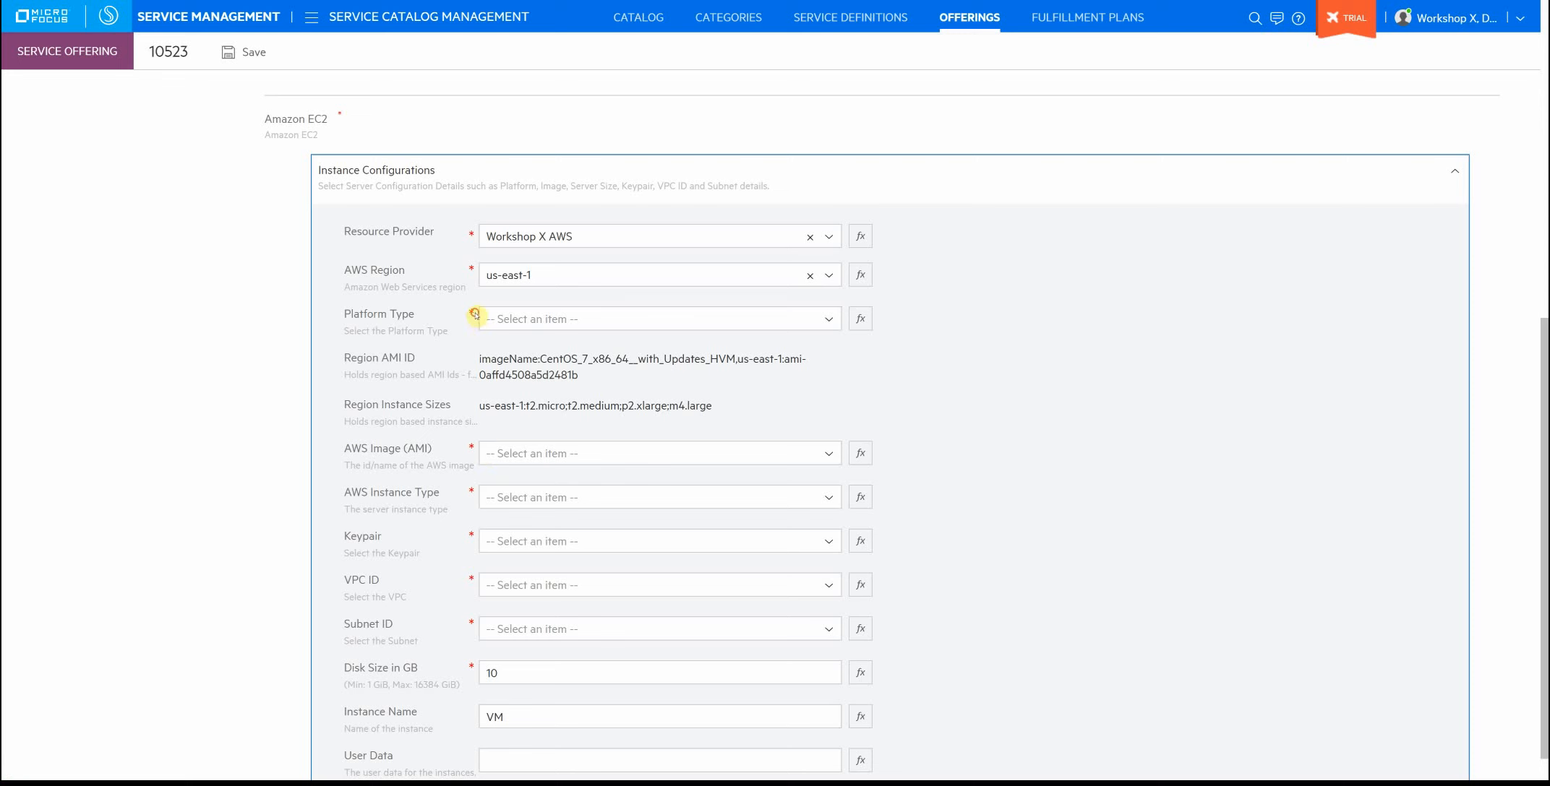
{"action": "double_click", "coordinate": [474, 315]}
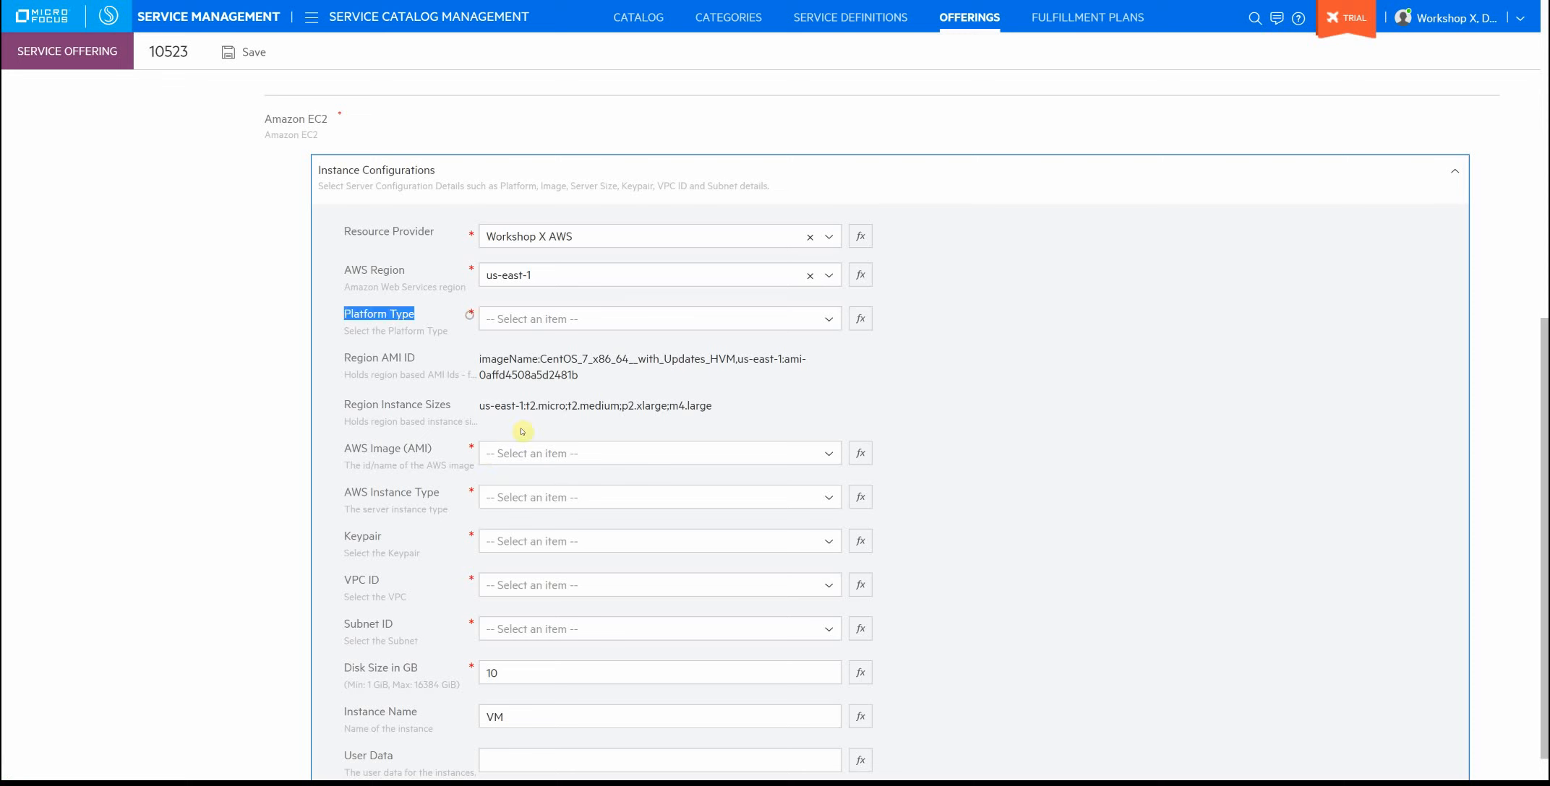
{"action": "left_click", "coordinate": [969, 375]}
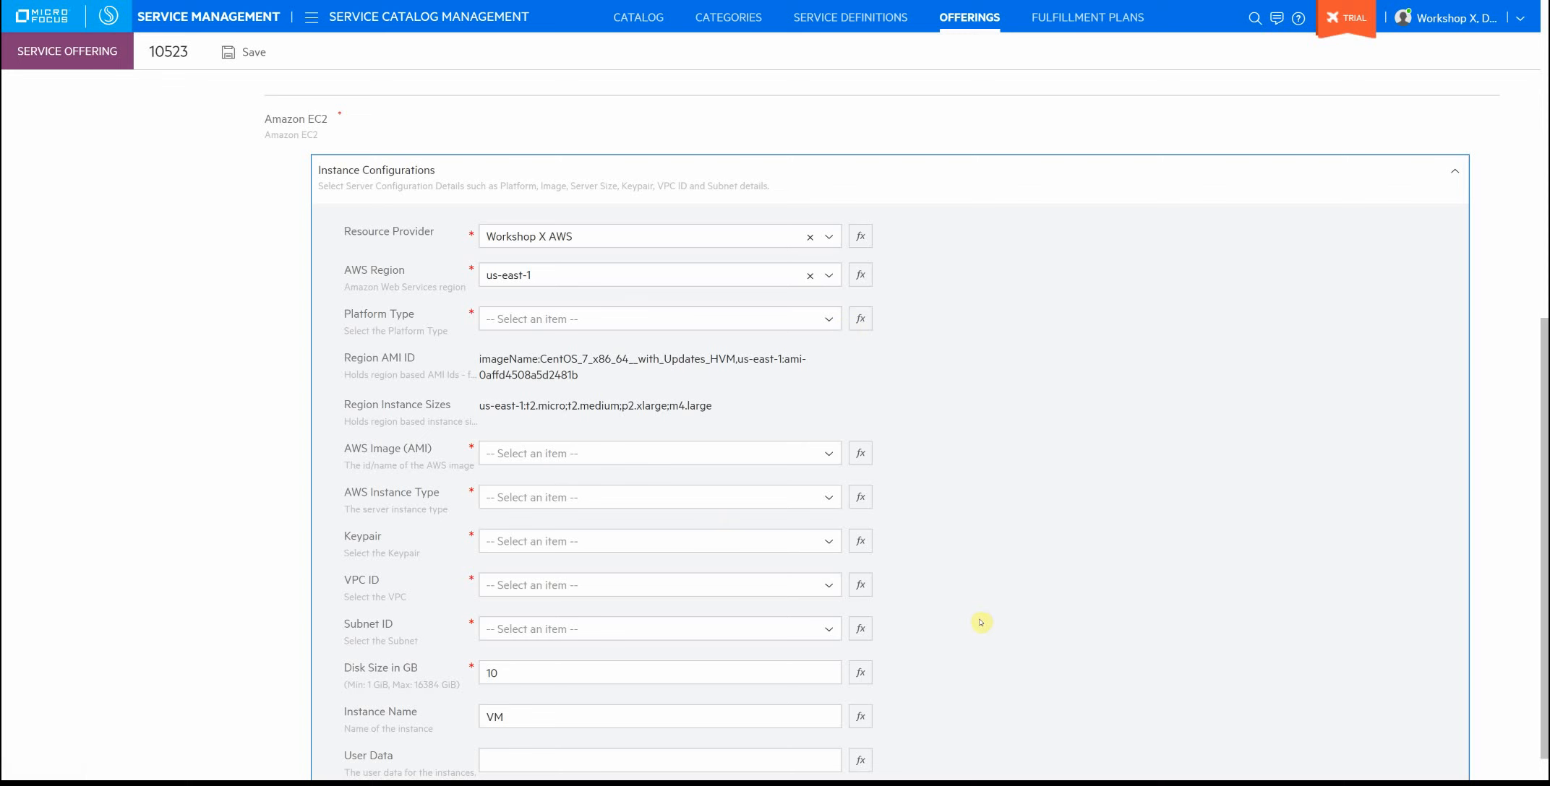
Step: Review the offering's Fulfill task plan, including Create Subscription, and save the offering from its general details
{"action": "scroll", "coordinate": [961, 622], "scroll_direction": "up", "scroll_amount": 7}
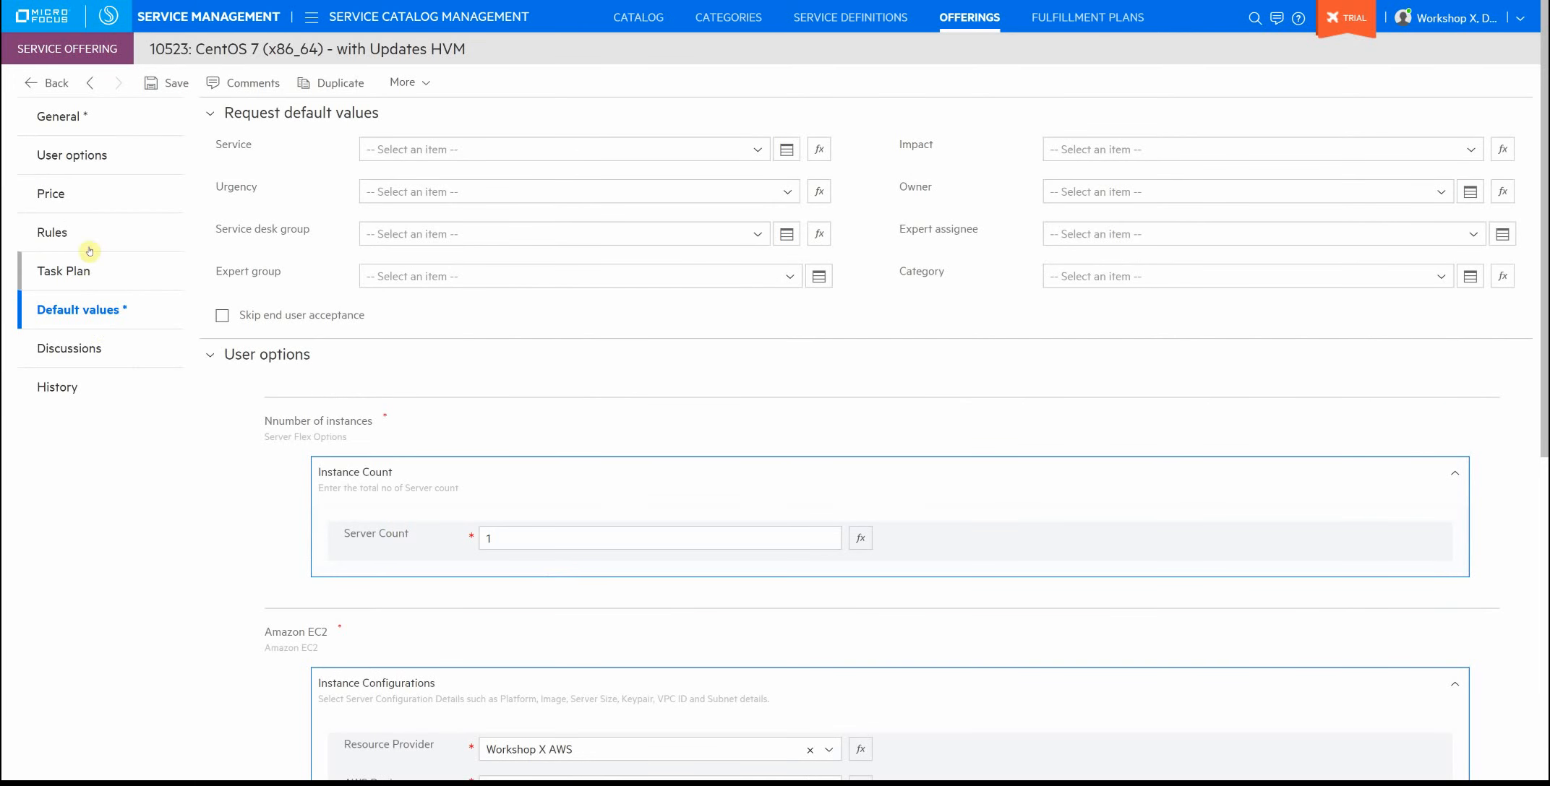
{"action": "left_click", "coordinate": [114, 270]}
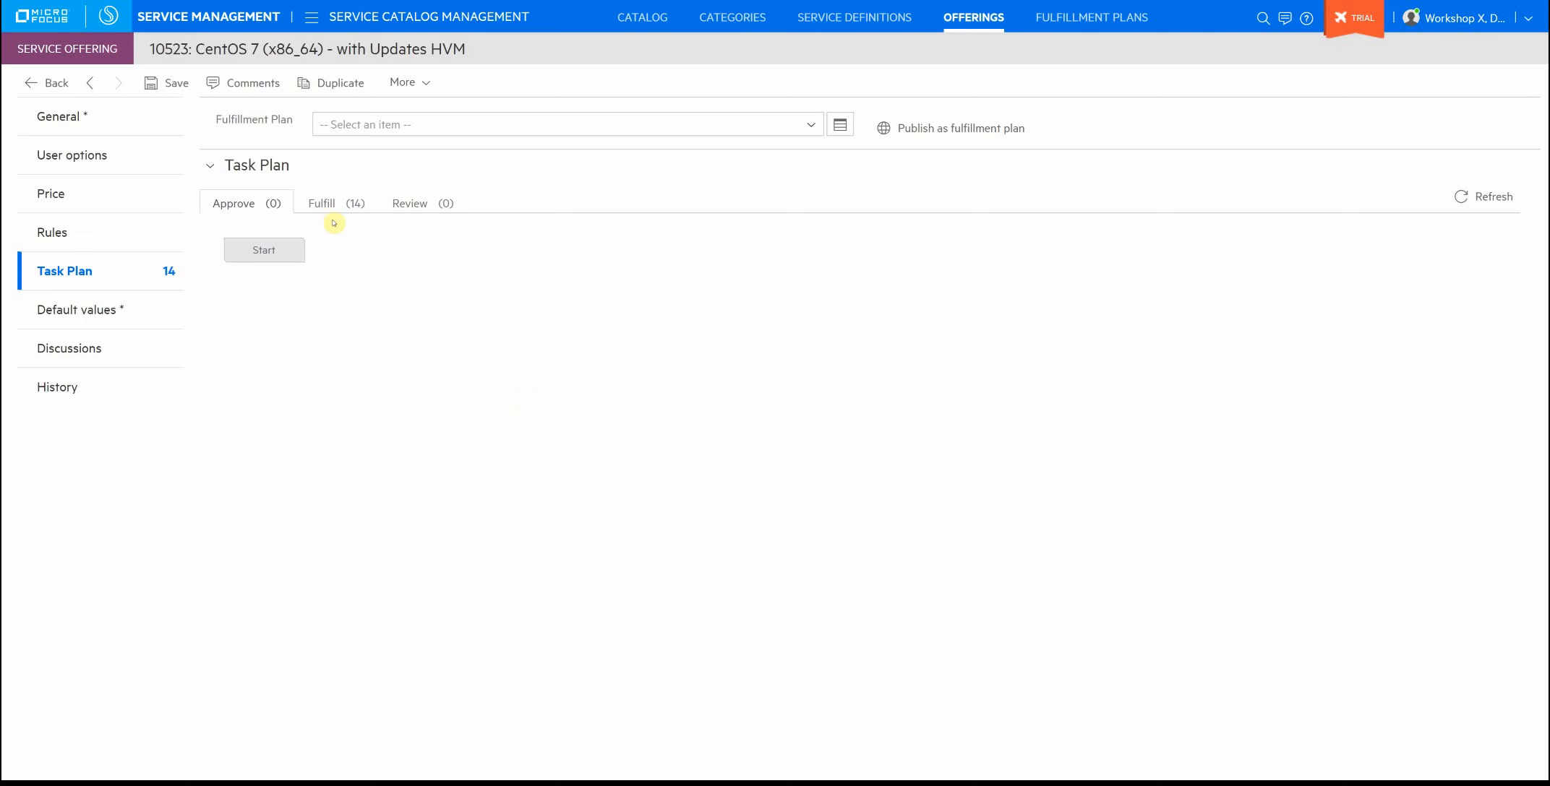
{"action": "left_click", "coordinate": [327, 206]}
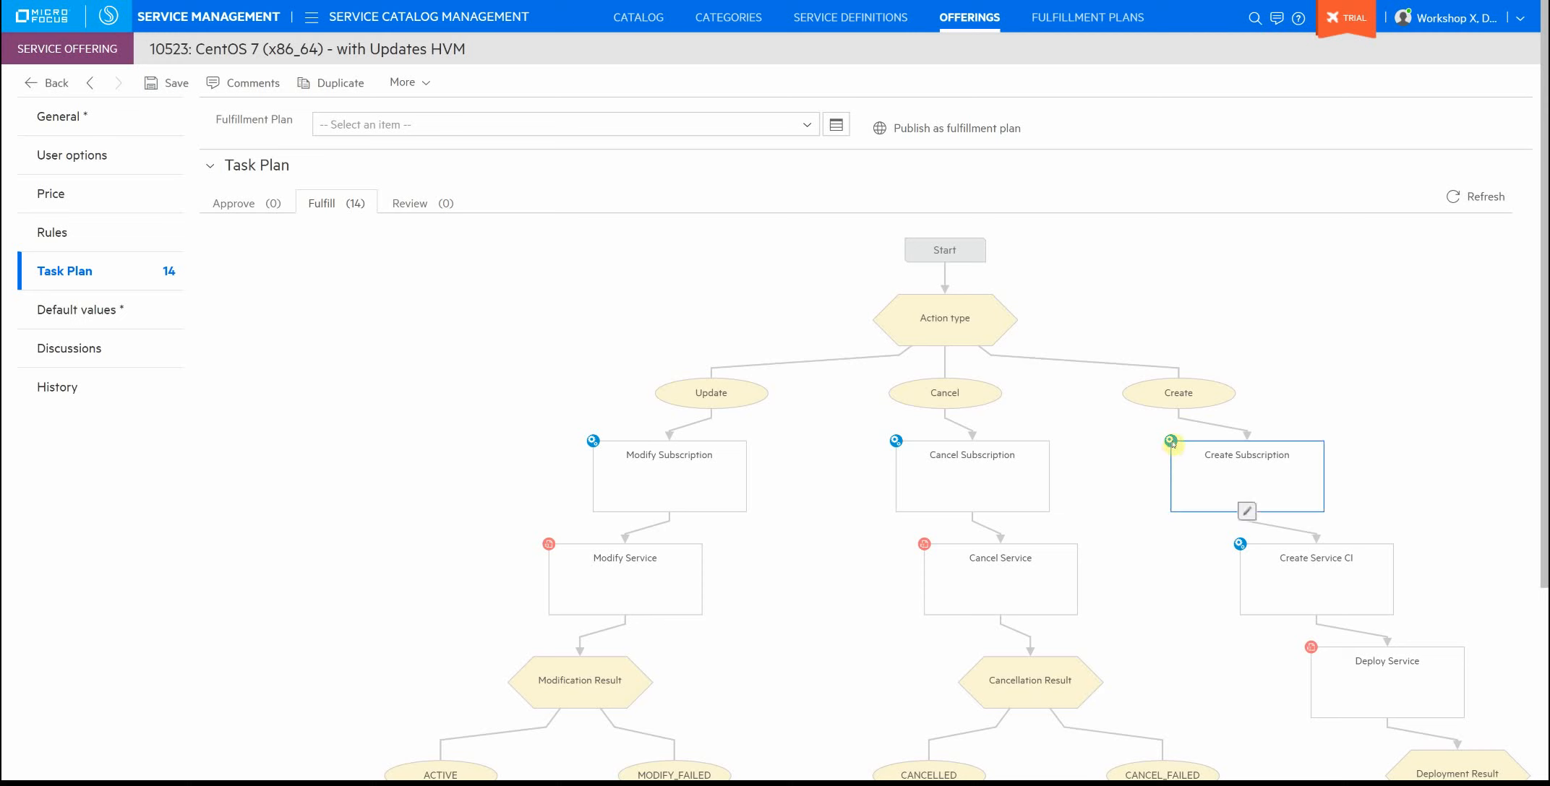
{"action": "mouse_move", "coordinate": [1172, 444]}
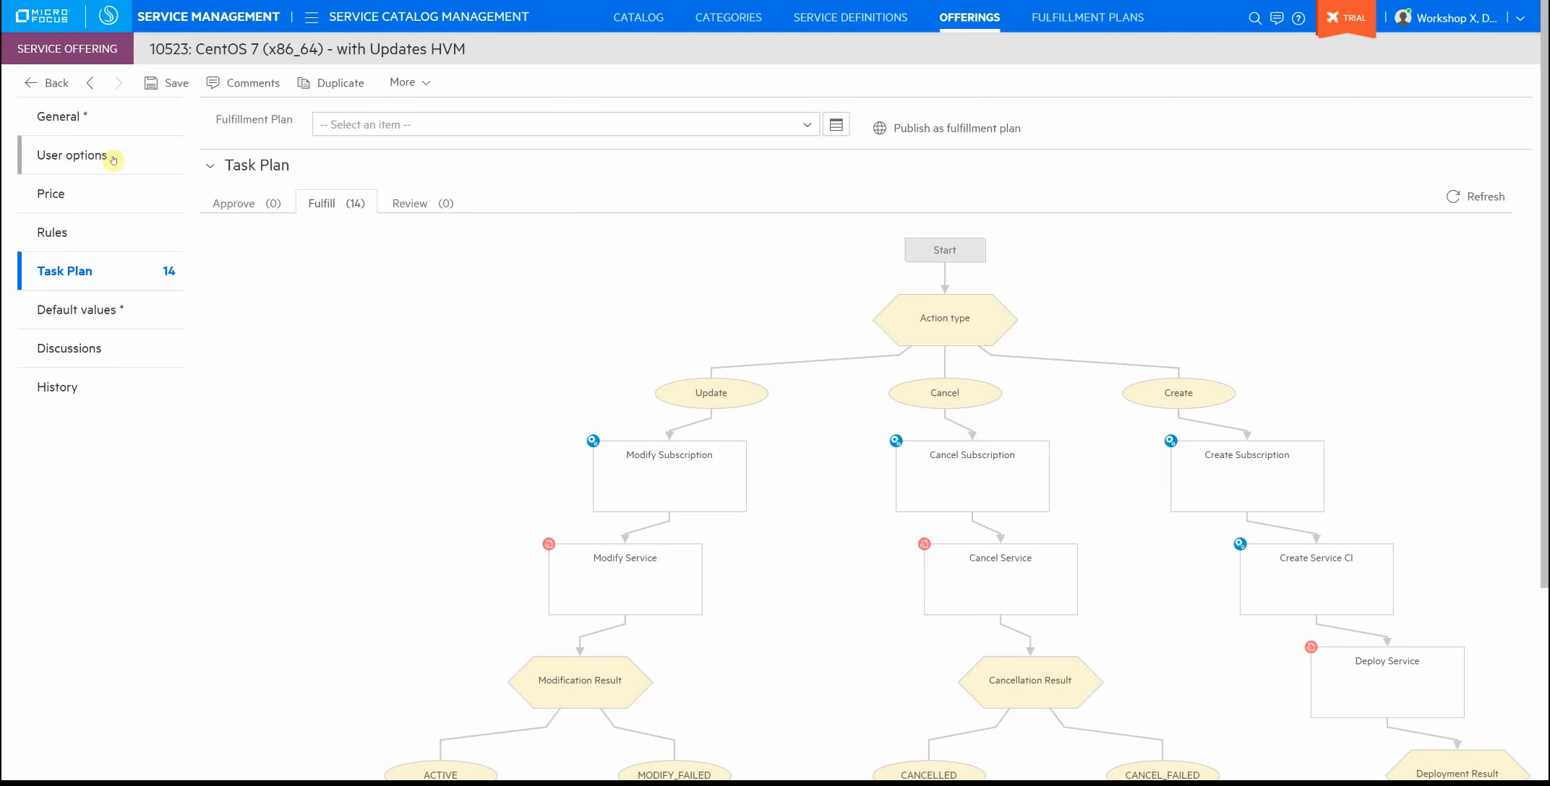
{"action": "left_click", "coordinate": [79, 121]}
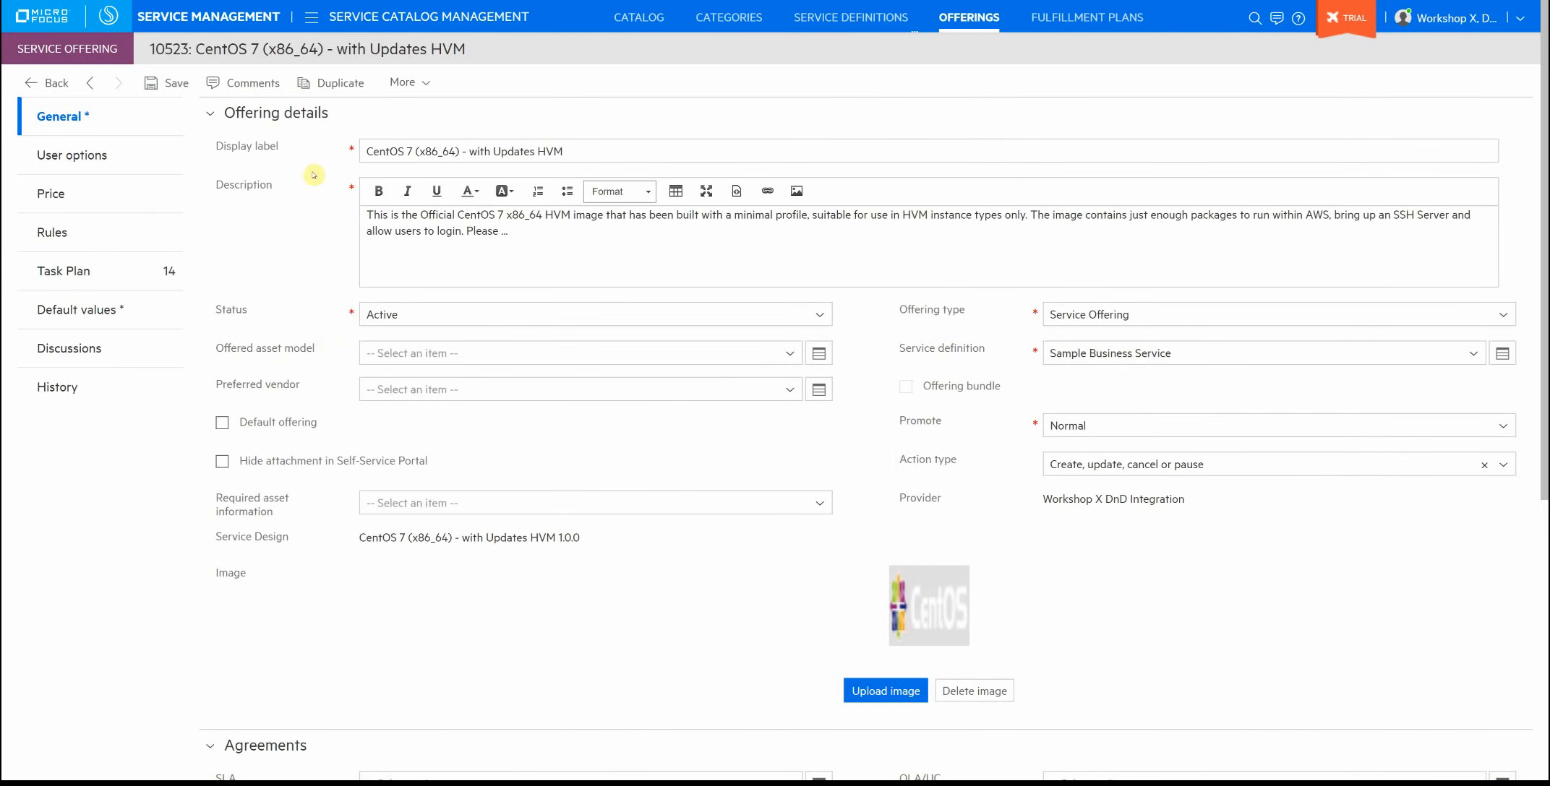
{"action": "left_click", "coordinate": [175, 83]}
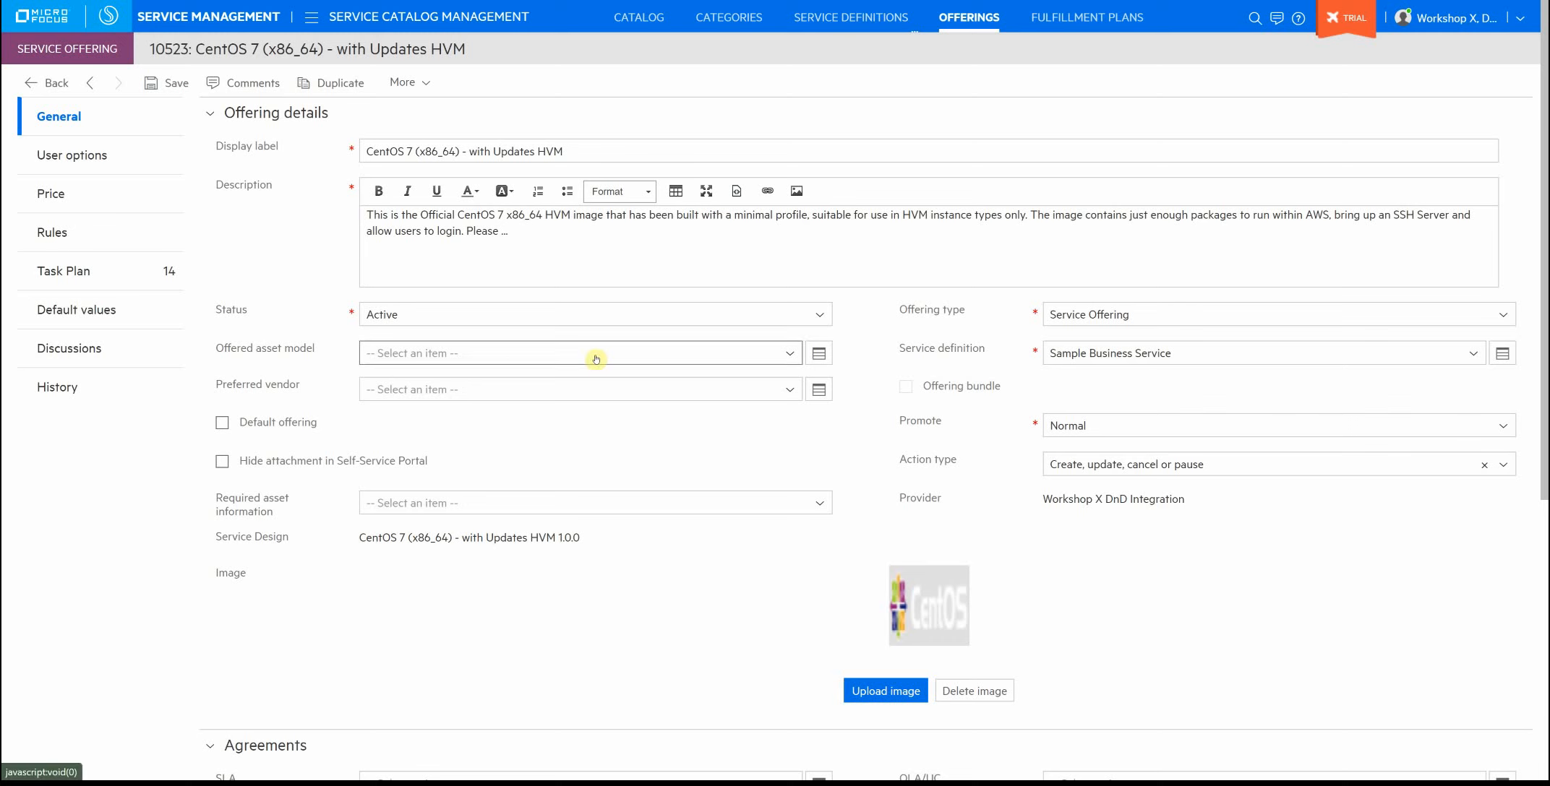
Step: Return to the service catalog and display the Sample Business Service offerings in Sample Category again
{"action": "left_click", "coordinate": [311, 17]}
{"action": "left_click", "coordinate": [190, 140]}
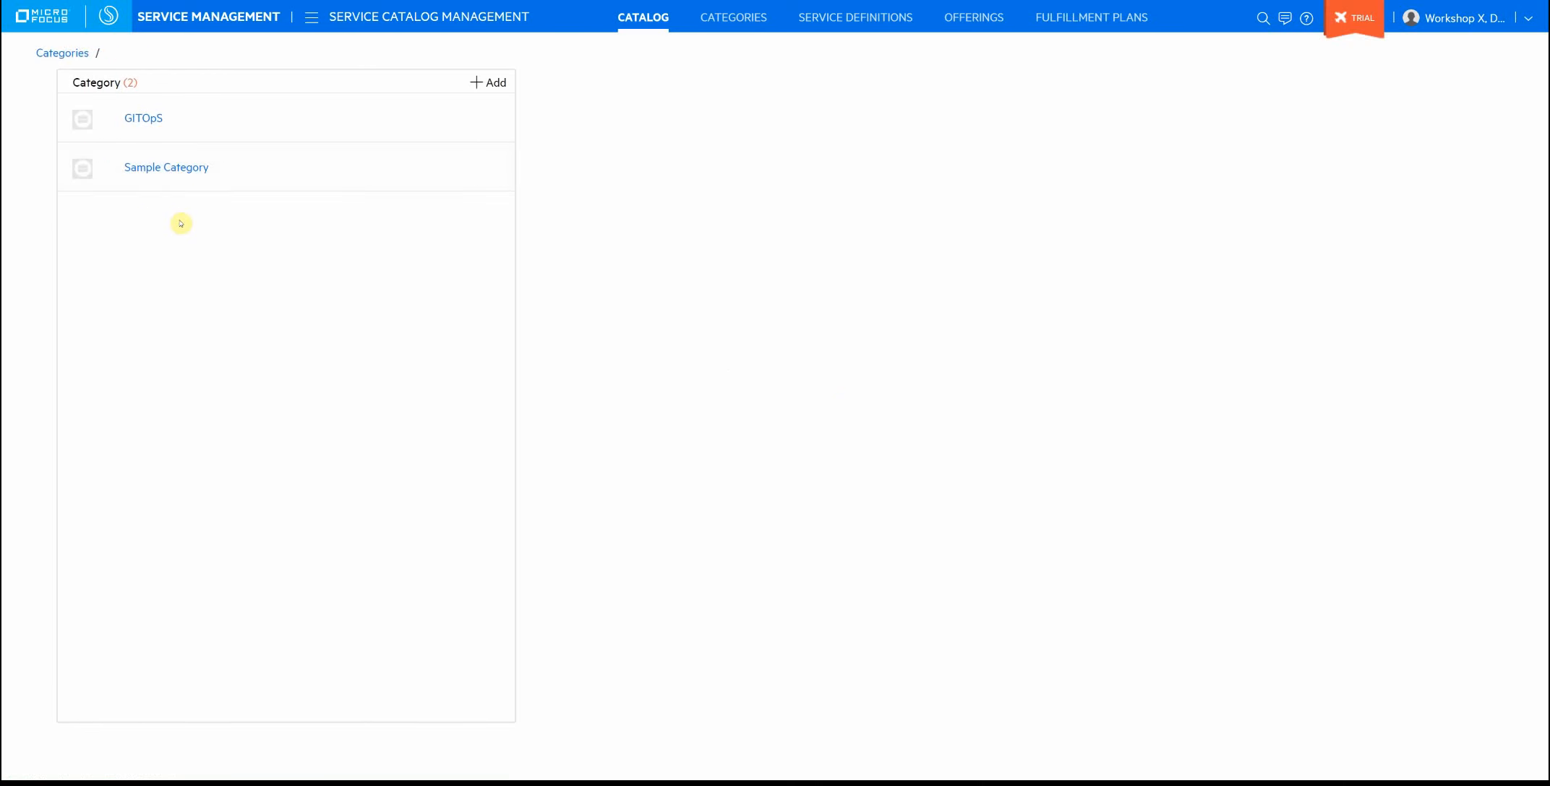
{"action": "left_click", "coordinate": [267, 174]}
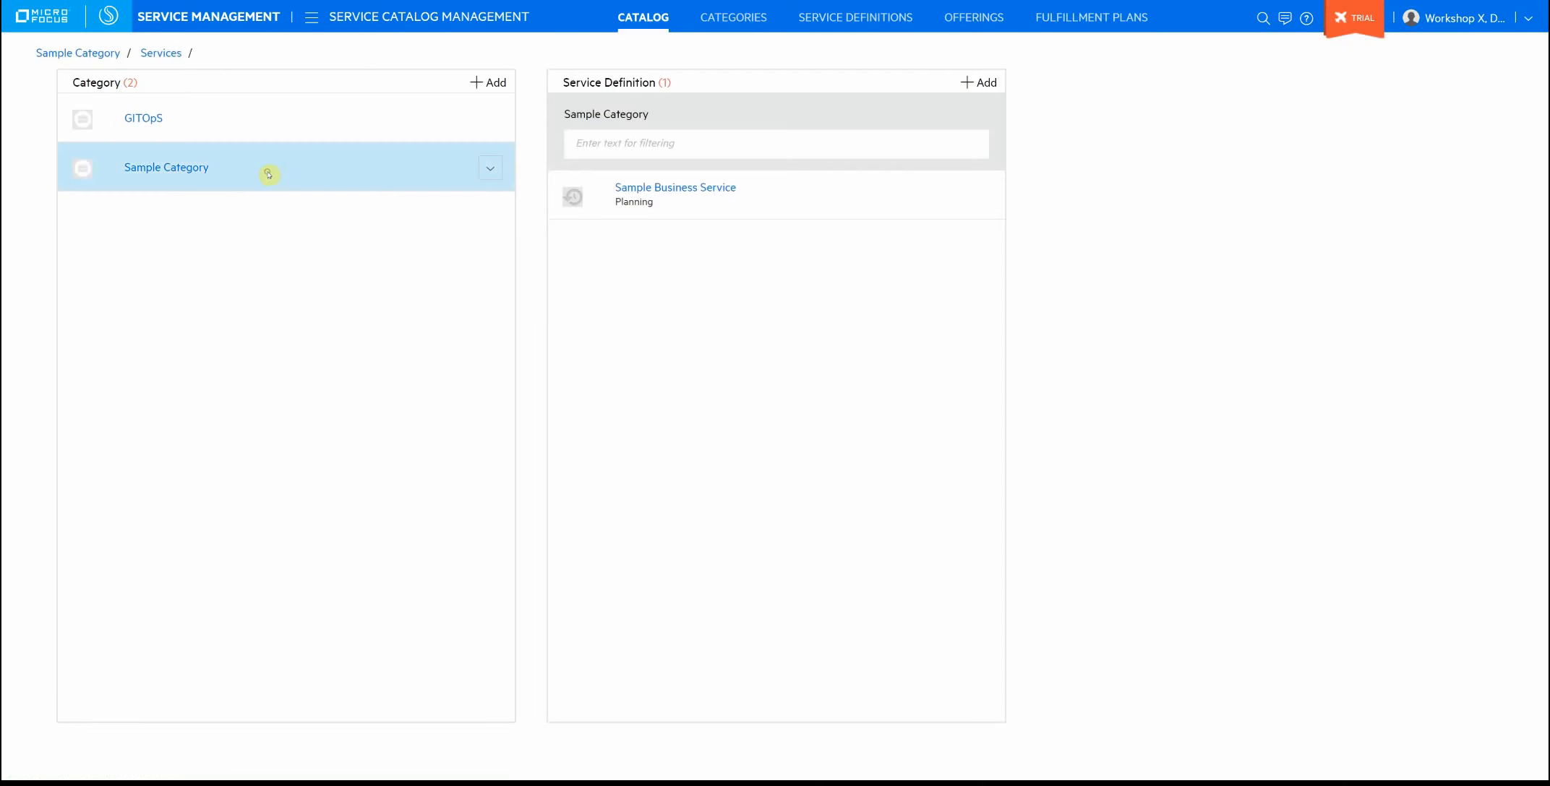
{"action": "left_click", "coordinate": [805, 200]}
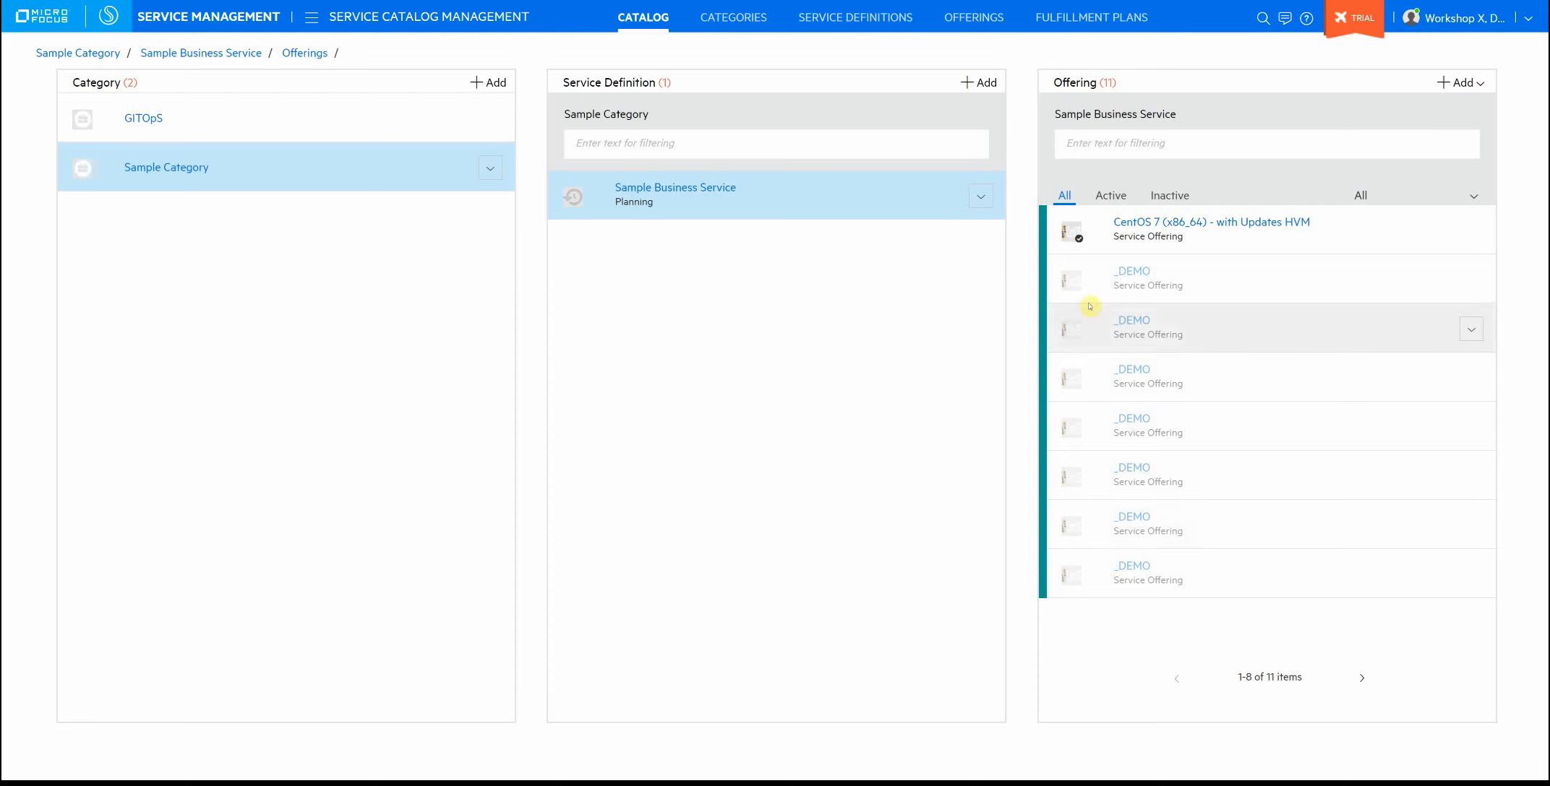
Step: Filter the Sample Business Service offerings by active and by inactive status, and return to showing all of them
{"action": "left_click", "coordinate": [1111, 195]}
{"action": "left_click", "coordinate": [1168, 196]}
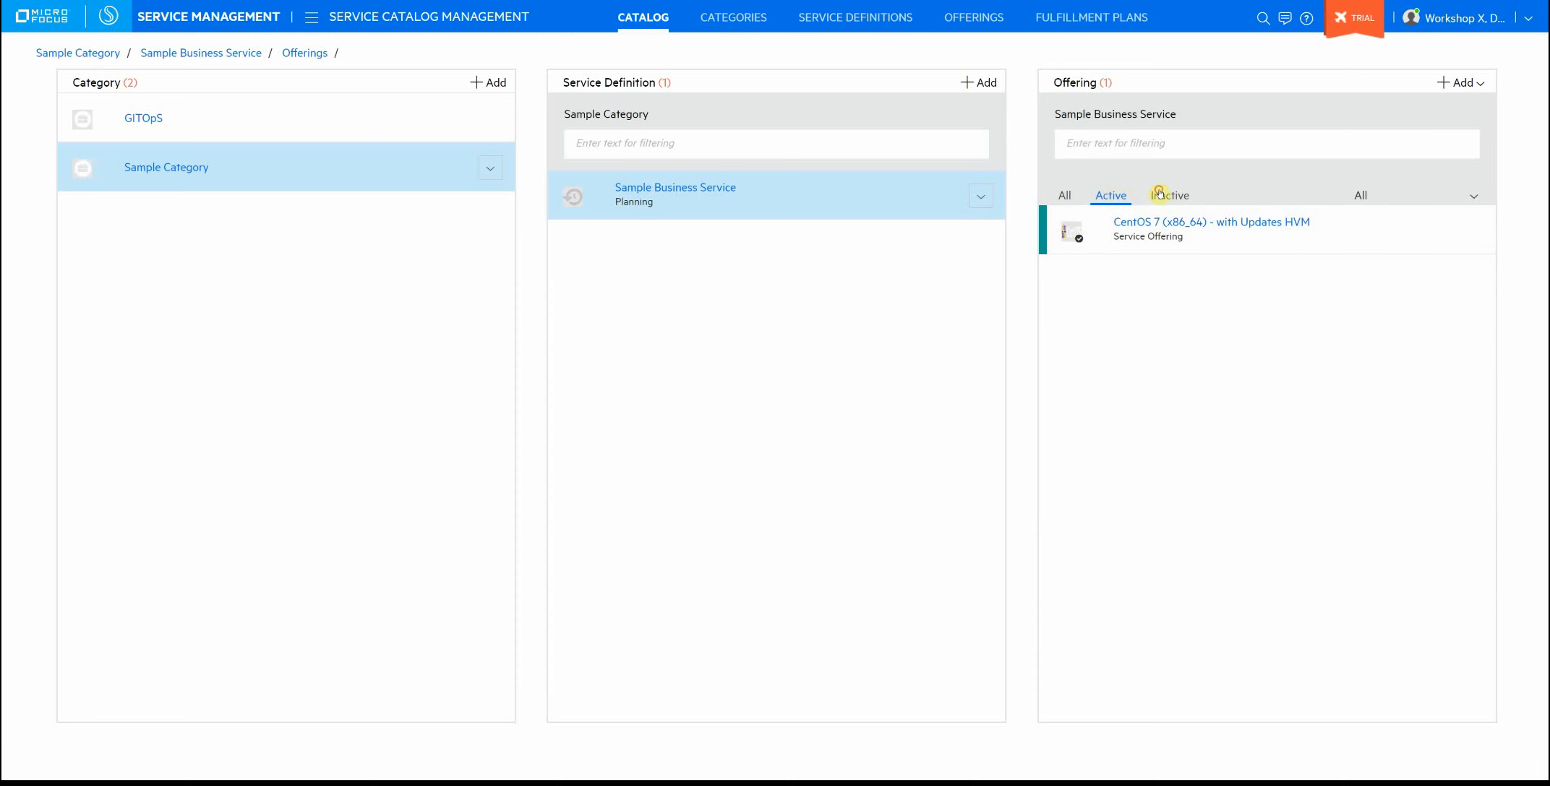
{"action": "left_click", "coordinate": [1063, 193]}
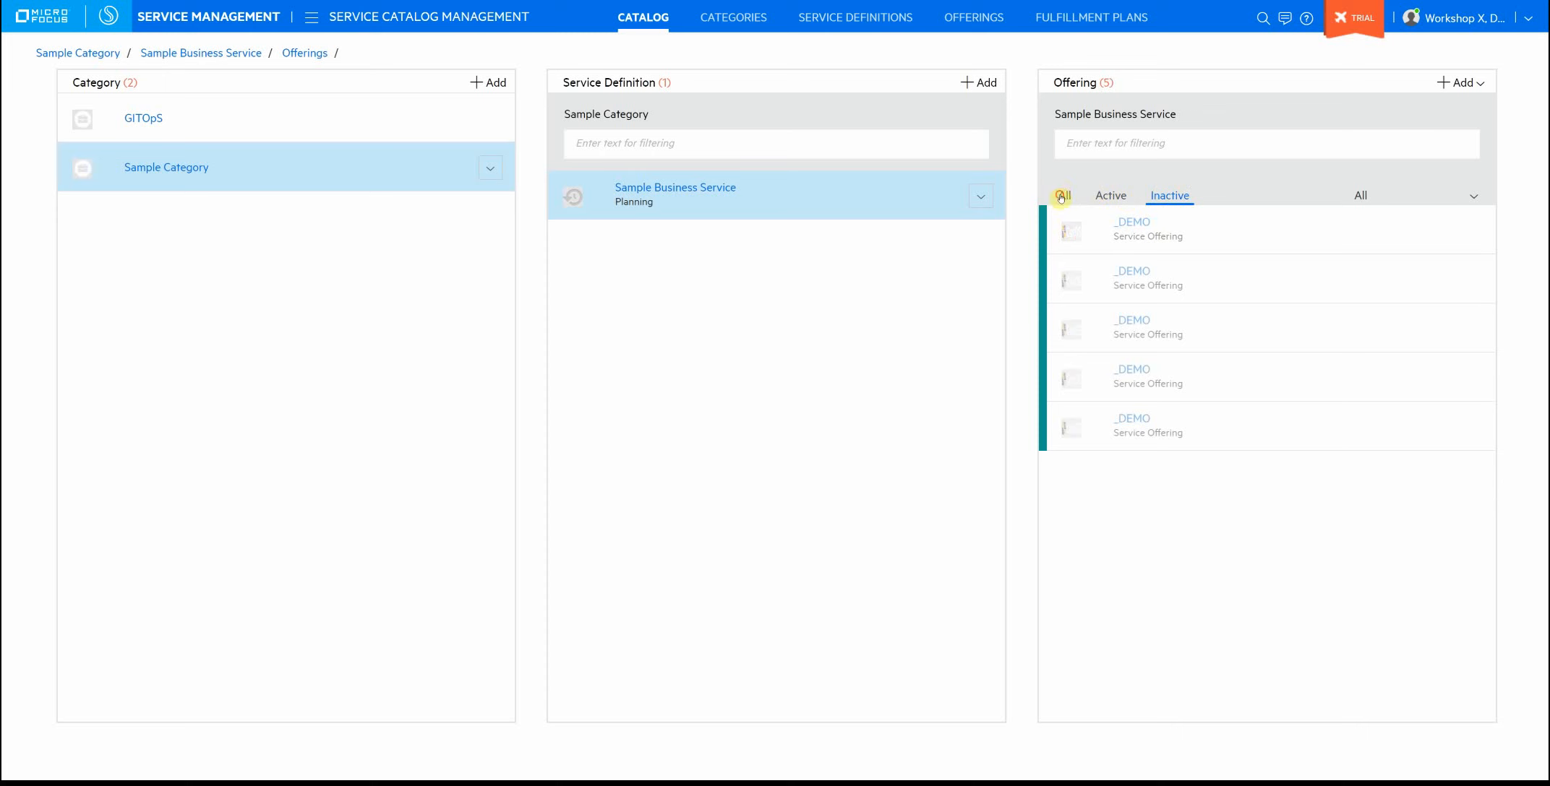